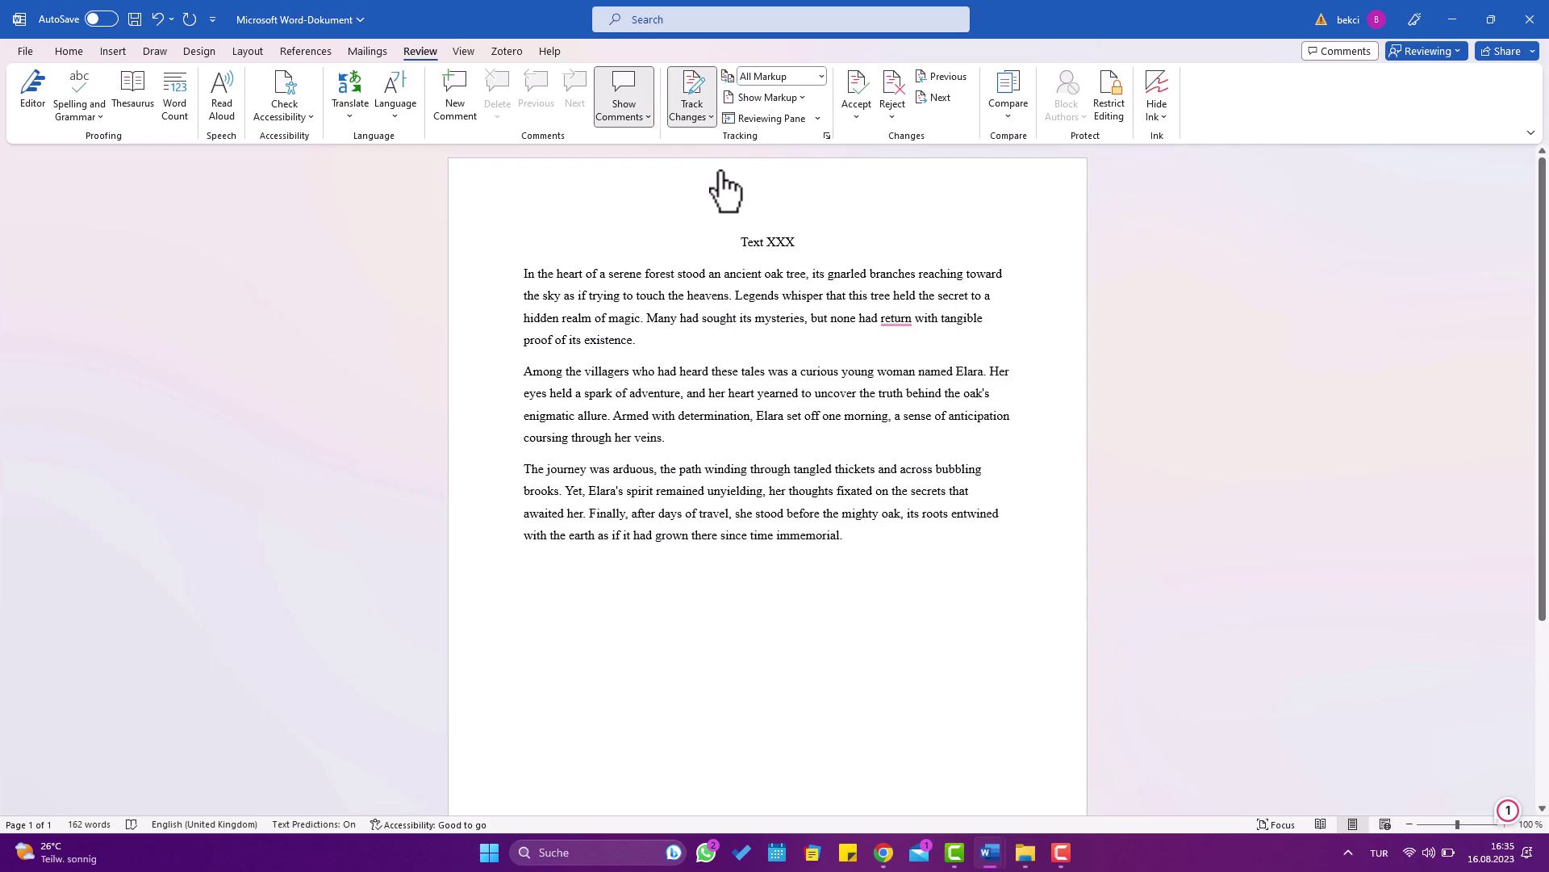
# Switch the document's markup display to Simple Mark-up and return it to All Markup.
pyautogui.click(822, 76)
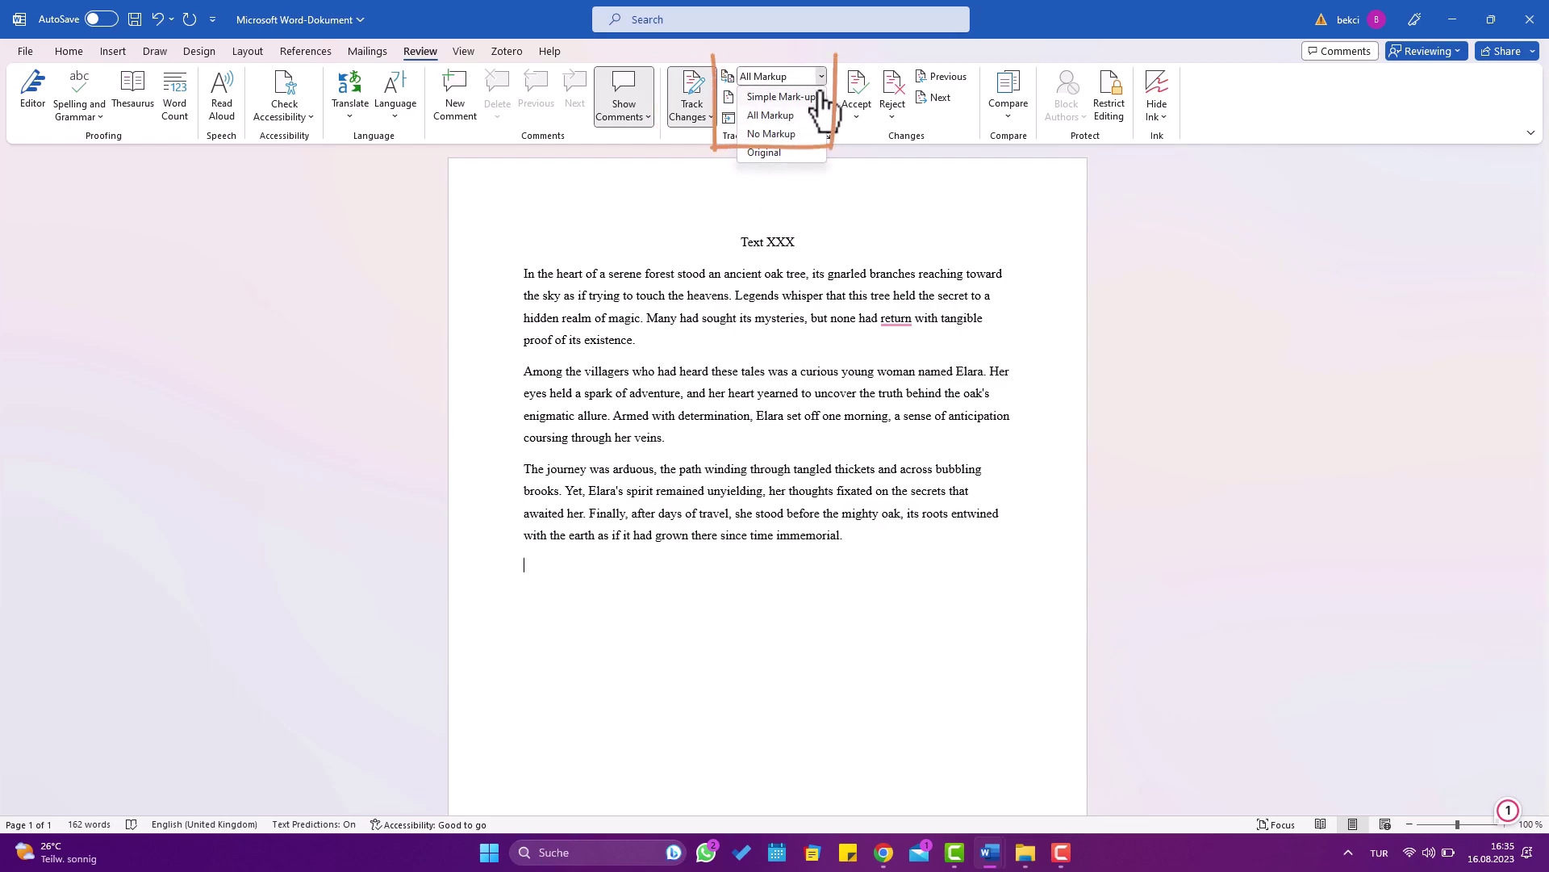
pyautogui.click(815, 96)
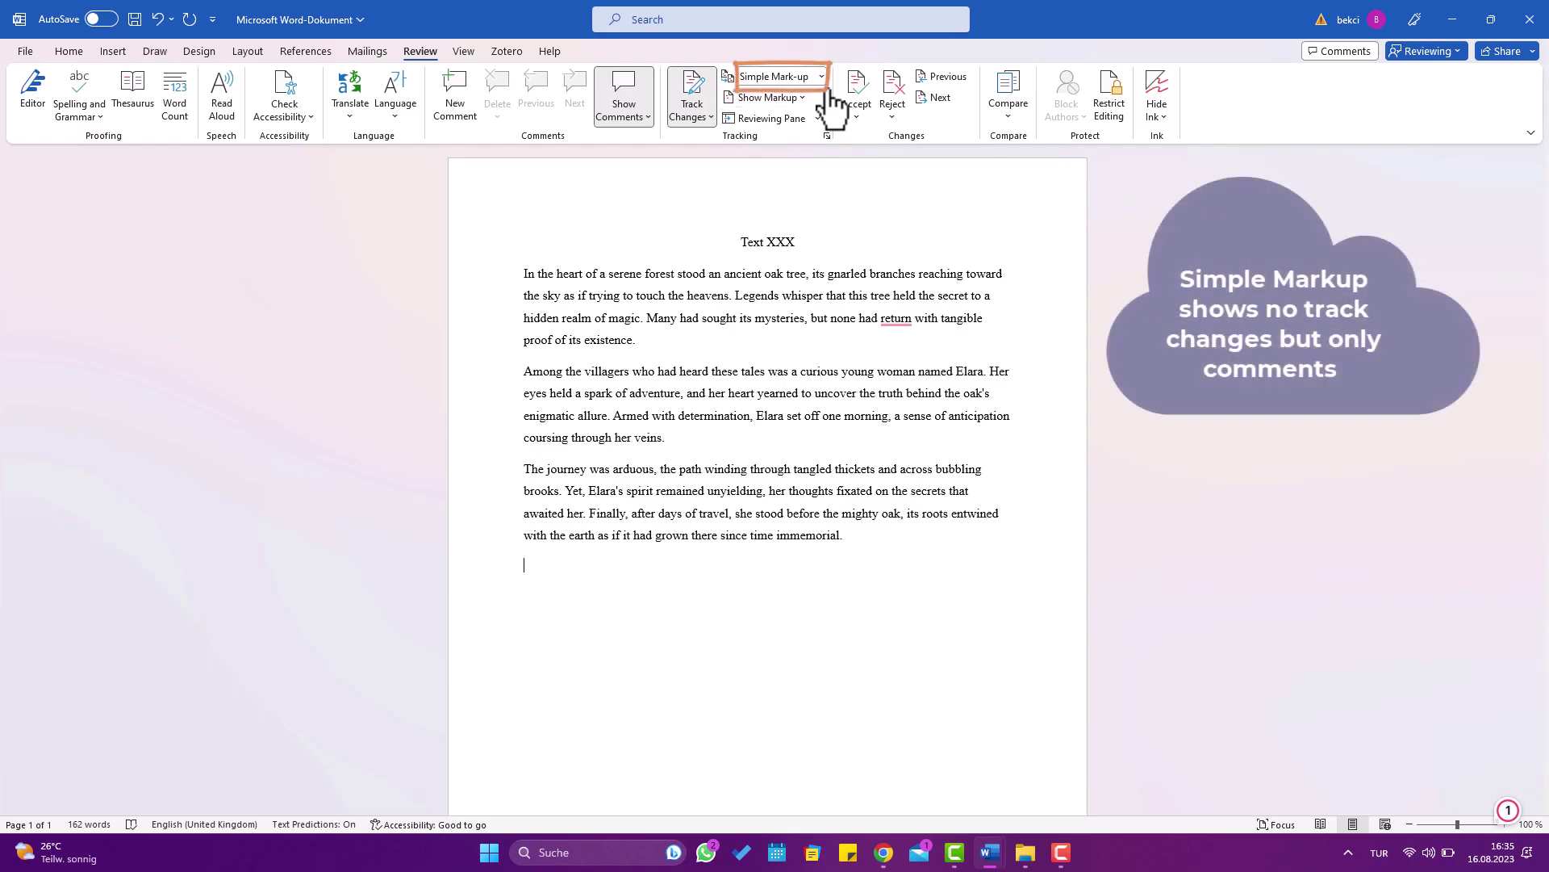
pyautogui.click(822, 76)
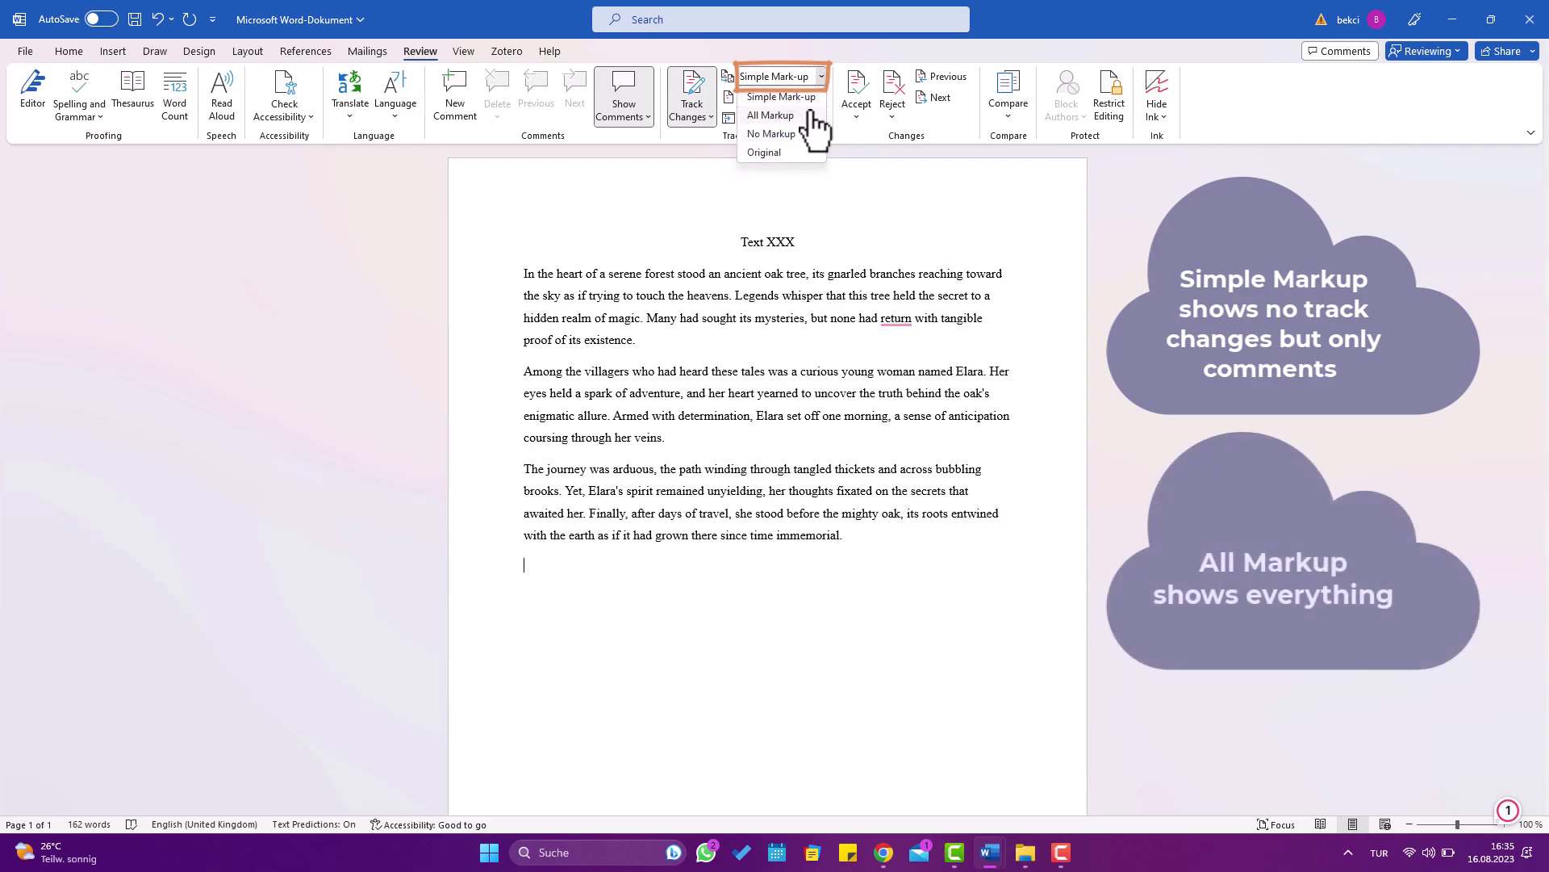
pyautogui.click(815, 113)
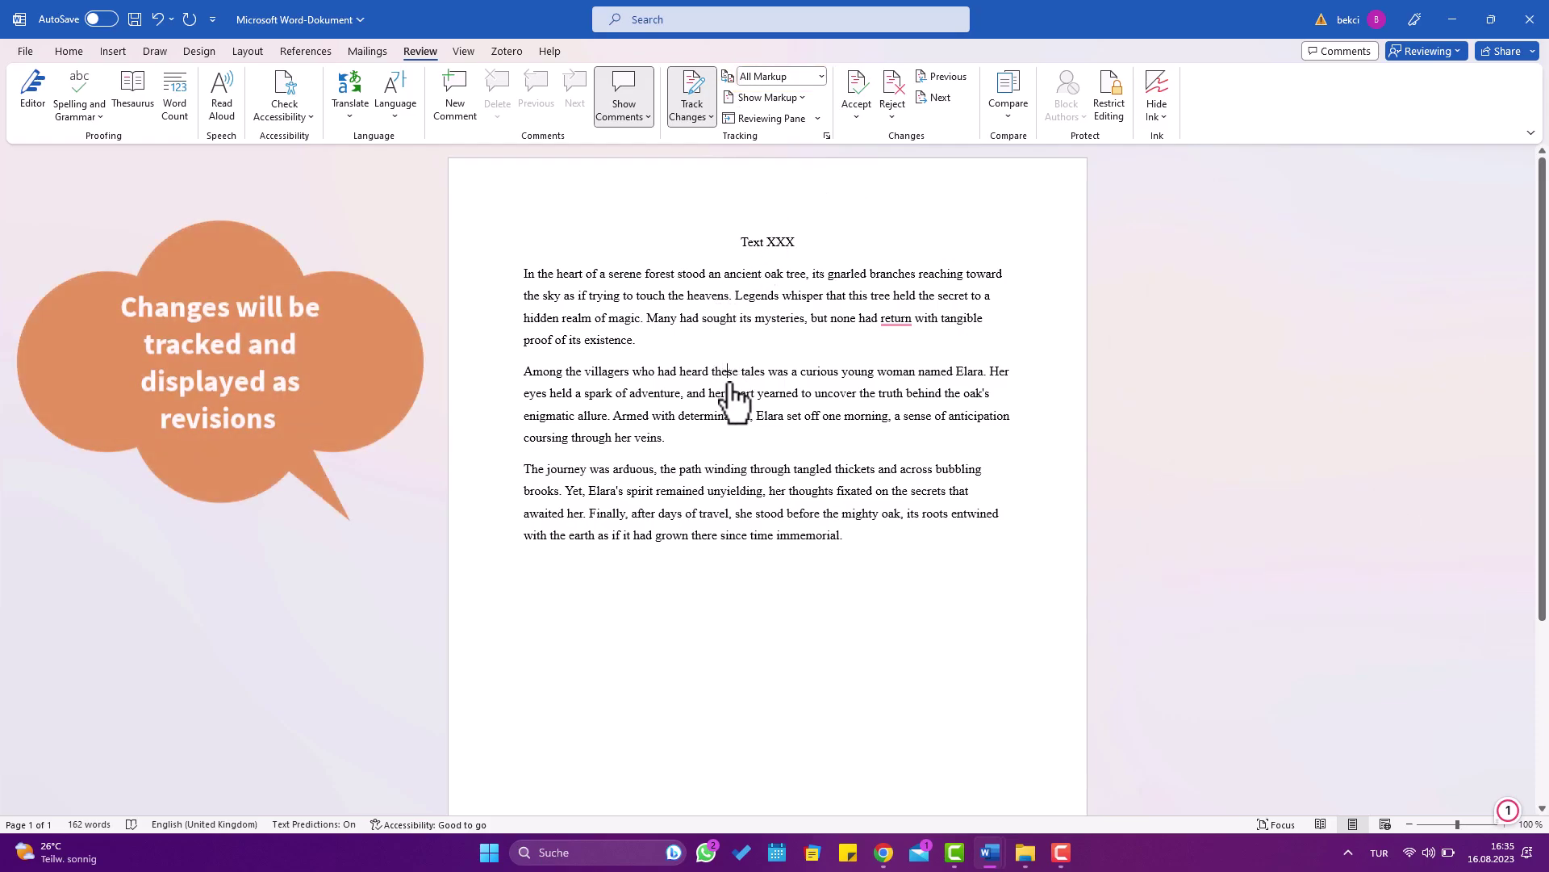
# Change "return" to "returned" and "whisper" to "whispered" in the first paragraph as tracked insertions.
pyautogui.moveTo(907, 320)
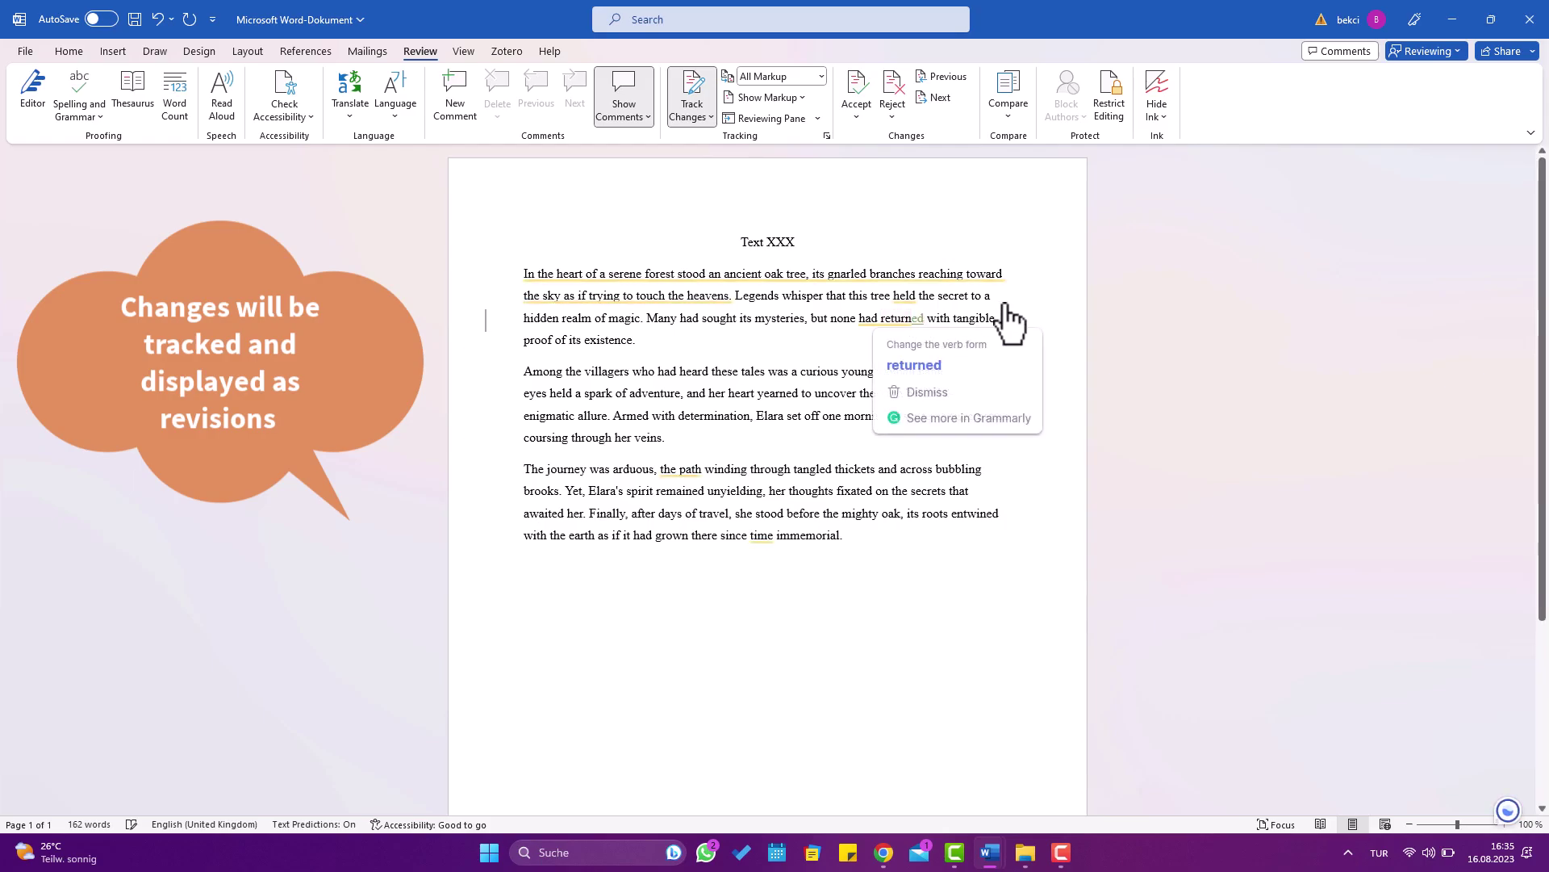
pyautogui.click(997, 299)
pyautogui.click(824, 296)
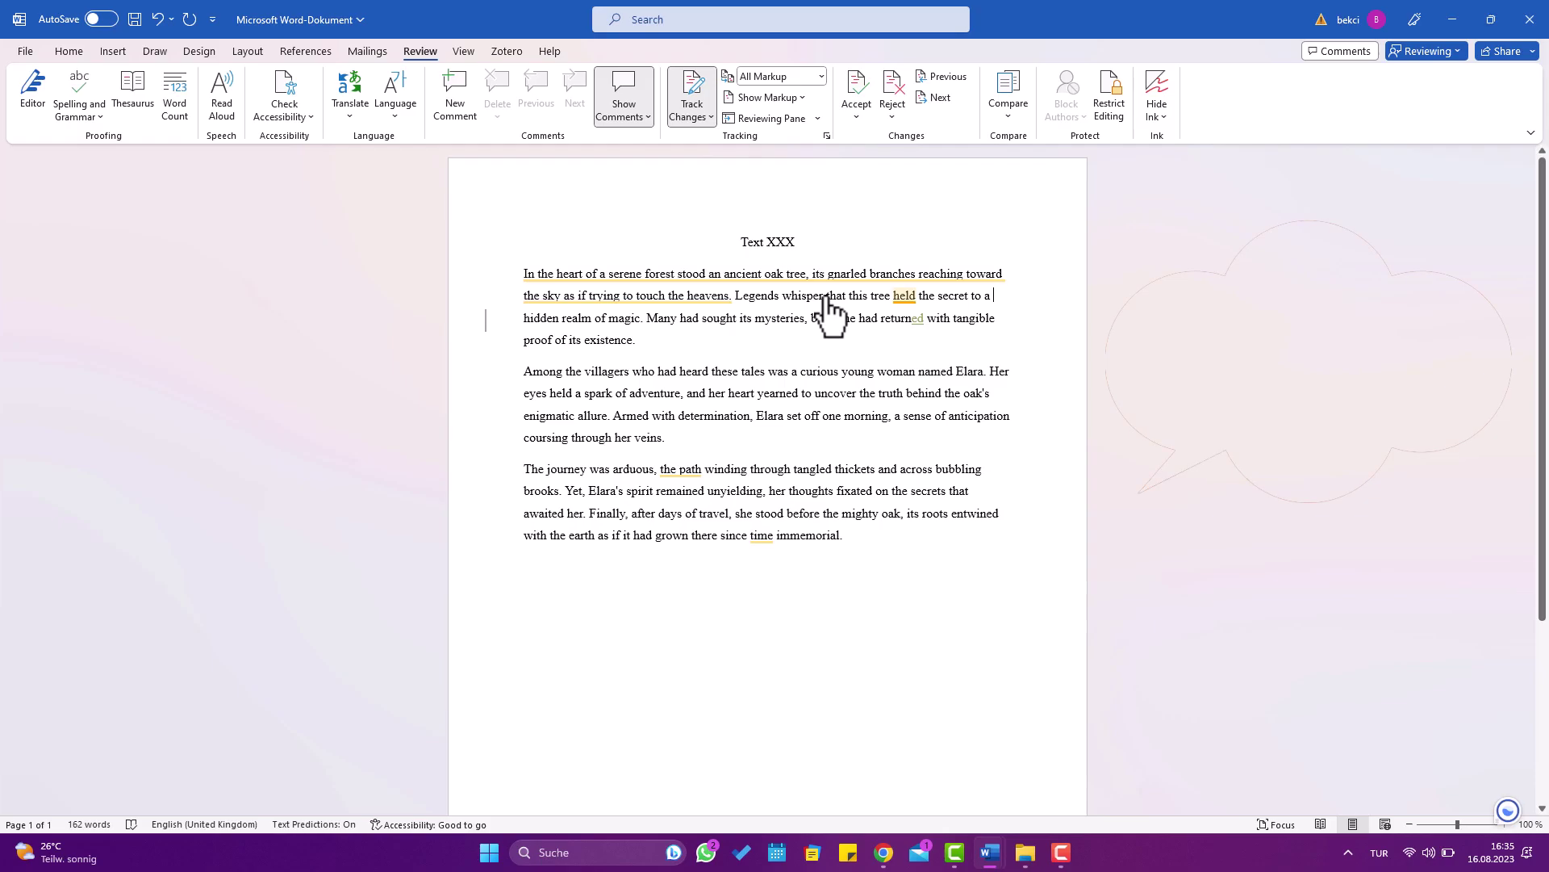
pyautogui.write('ed')
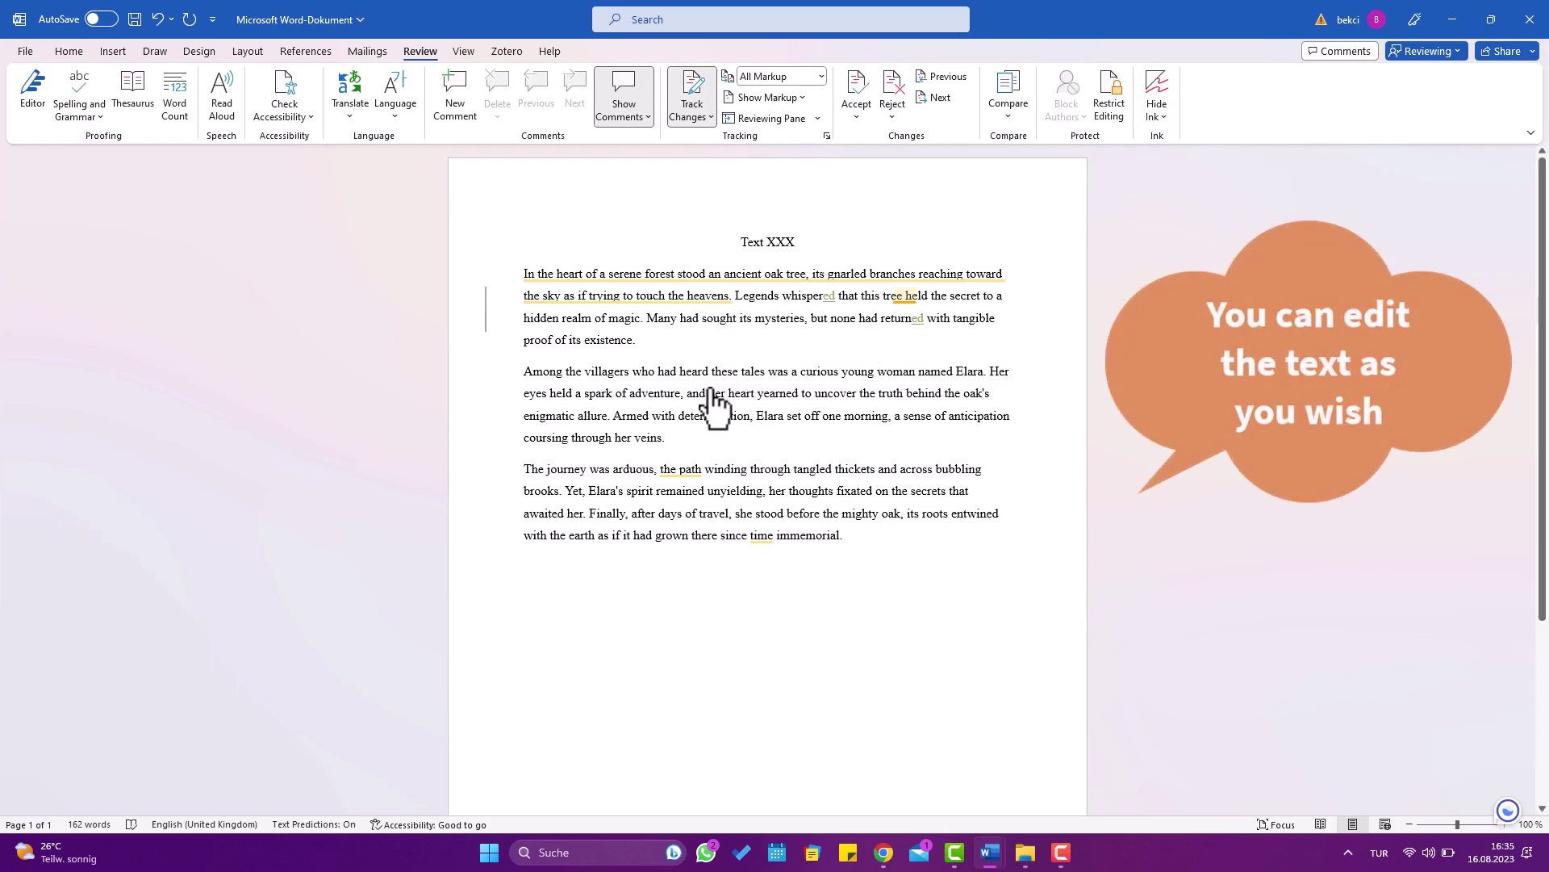
# Delete "her" before "heart" in the second paragraph and "fixated", "immemorial." and "Yet, Elara's spirit" in the third as tracked changes.
pyautogui.moveTo(718, 393); pyautogui.dragTo(726, 394)
pyautogui.doubleClick(716, 394)
pyautogui.press('Delete')
pyautogui.moveTo(872, 491); pyautogui.dragTo(776, 537)
pyautogui.press('Delete')
pyautogui.press('Delete')
pyautogui.moveTo(568, 492); pyautogui.dragTo(654, 493)
pyautogui.press('Delete')
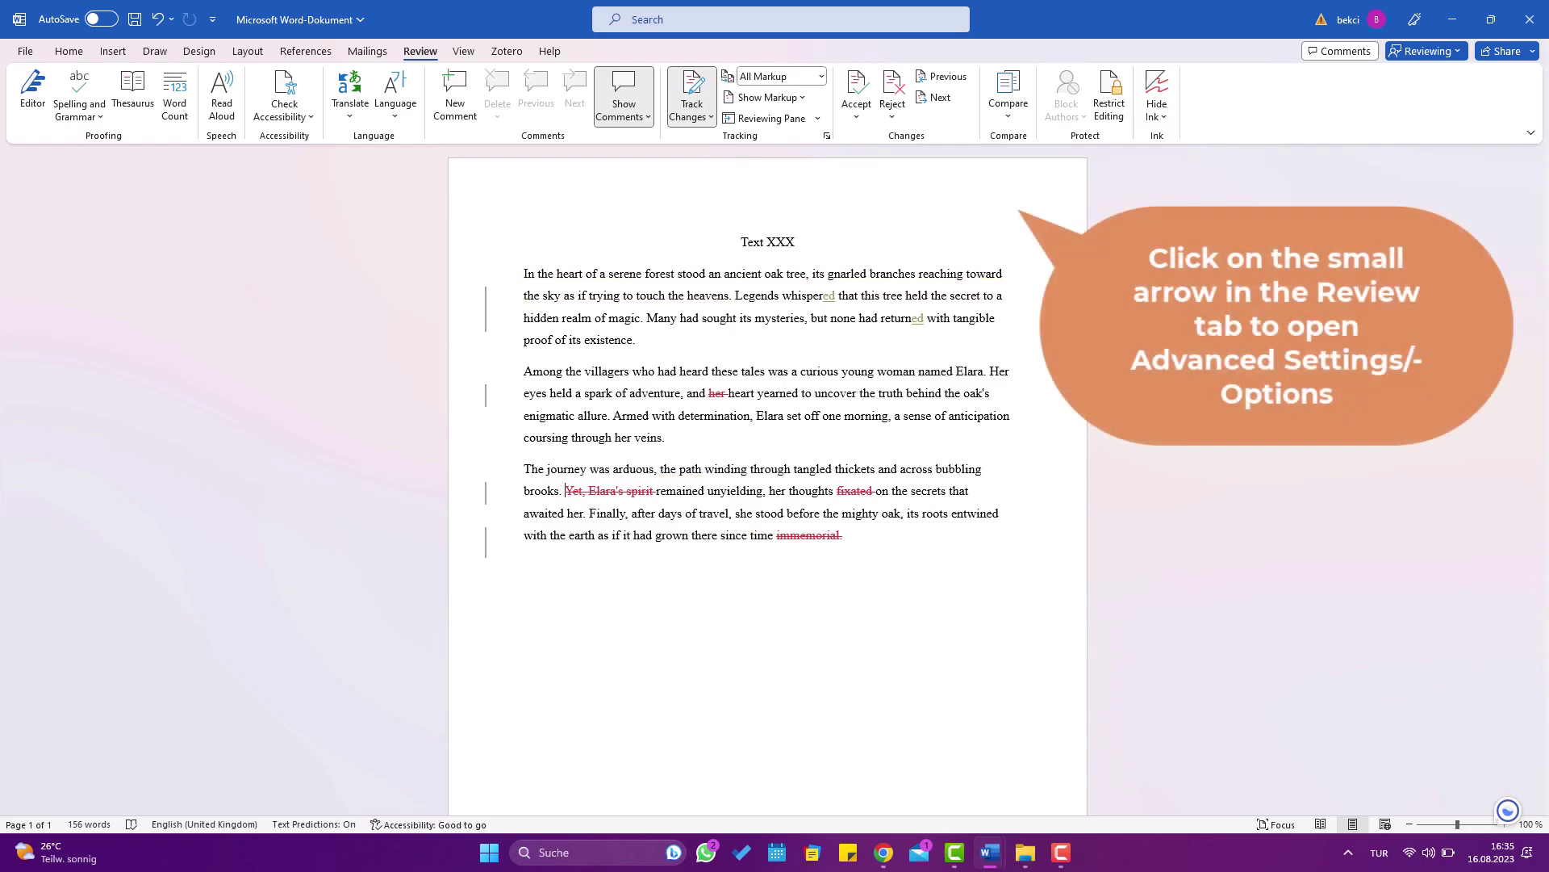
# Set the colours for tracked insertions and tracked formatting to Blue in the advanced Track Changes options.
pyautogui.click(827, 136)
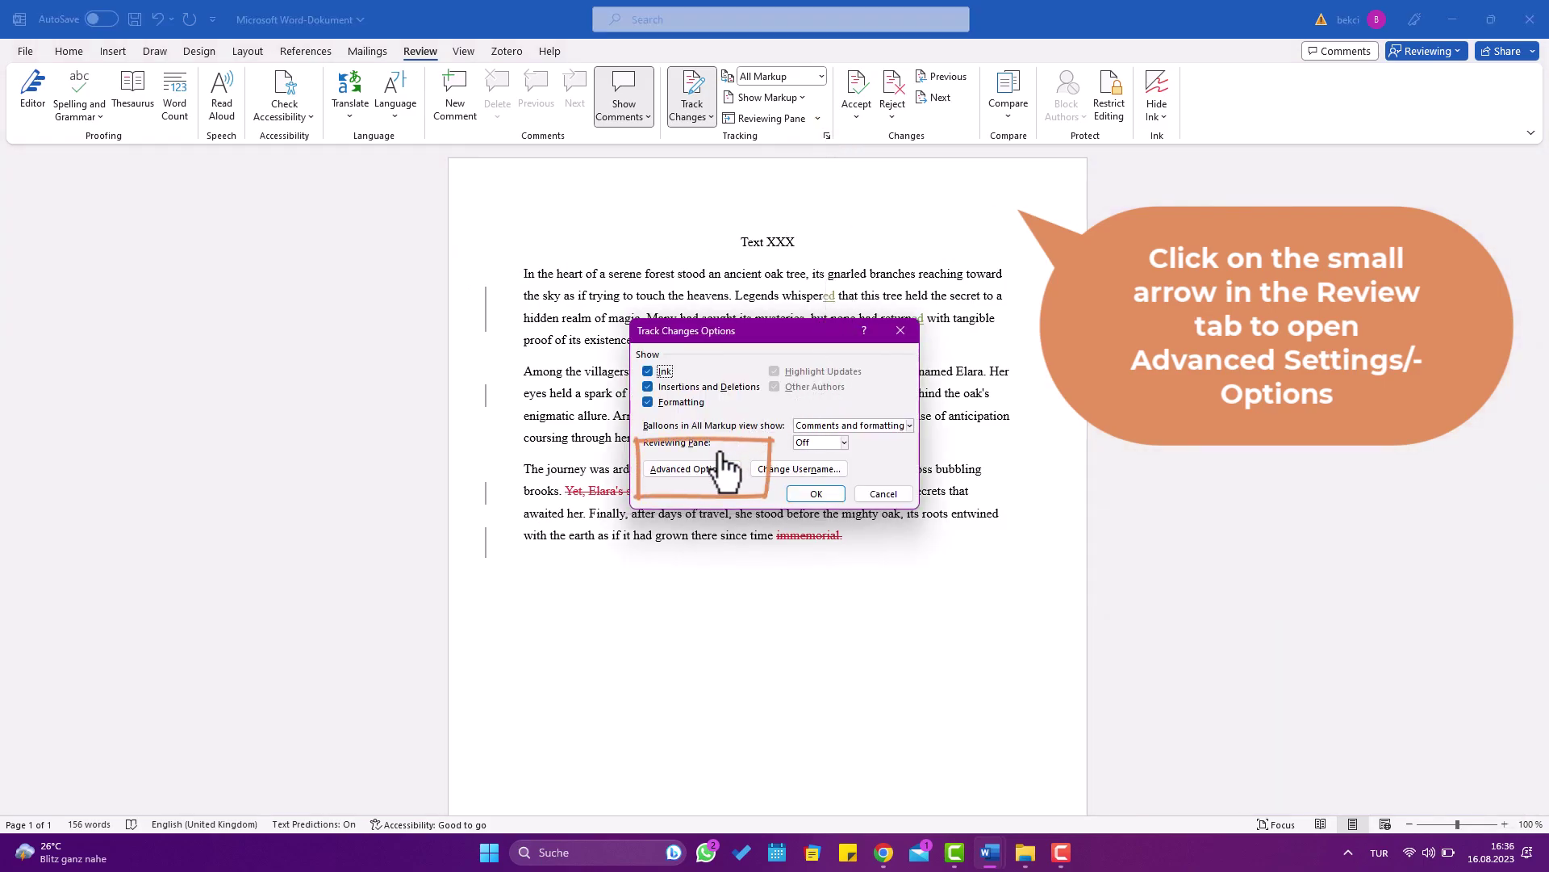
pyautogui.click(703, 474)
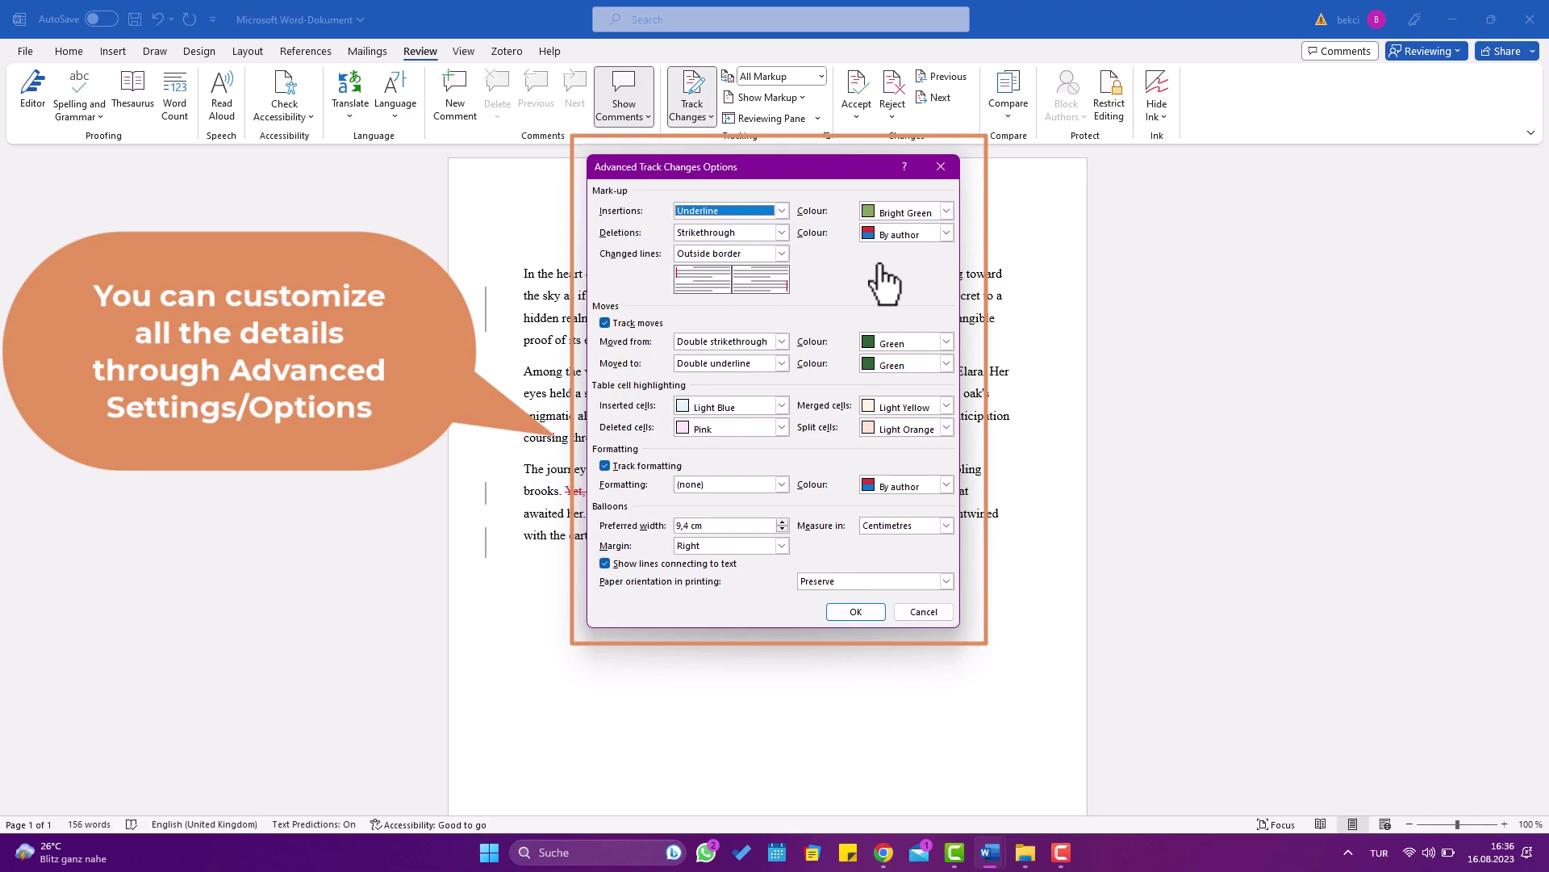
pyautogui.click(946, 210)
pyautogui.click(916, 286)
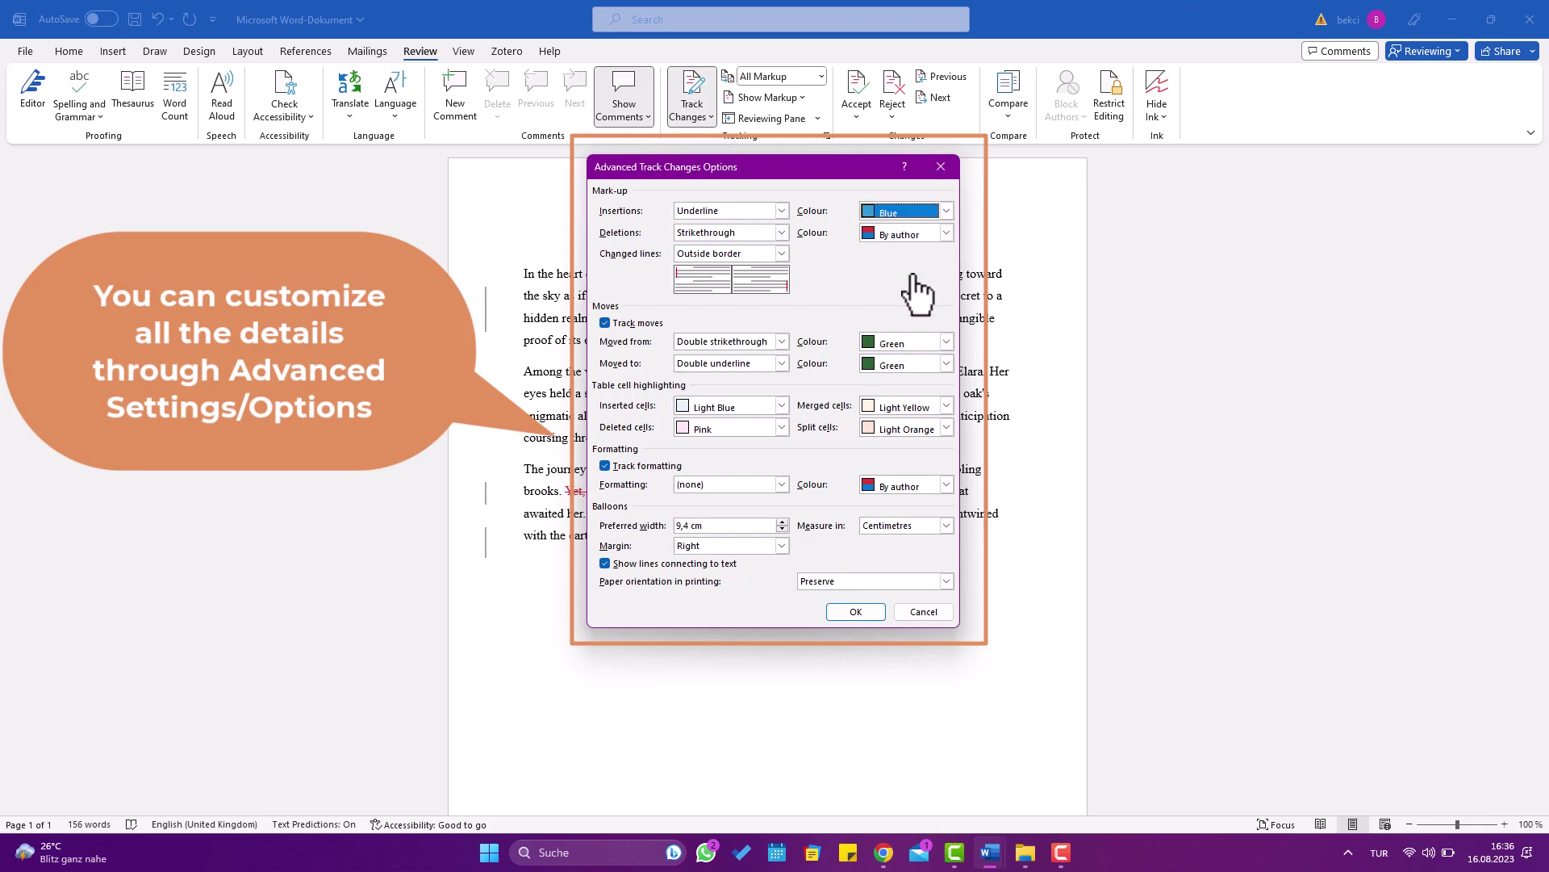
pyautogui.click(946, 484)
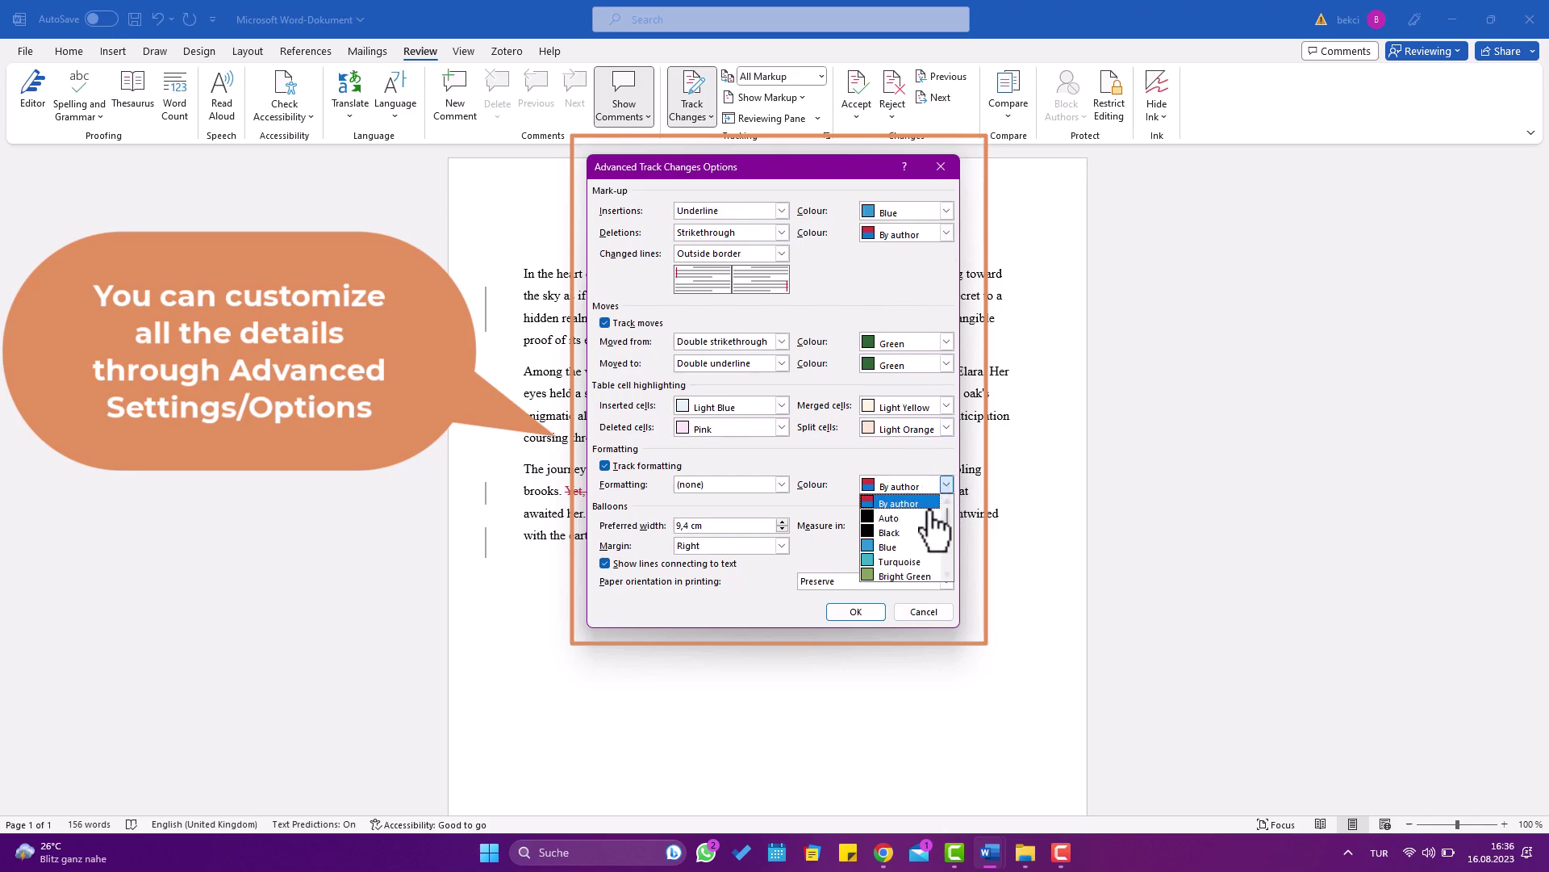
pyautogui.click(912, 547)
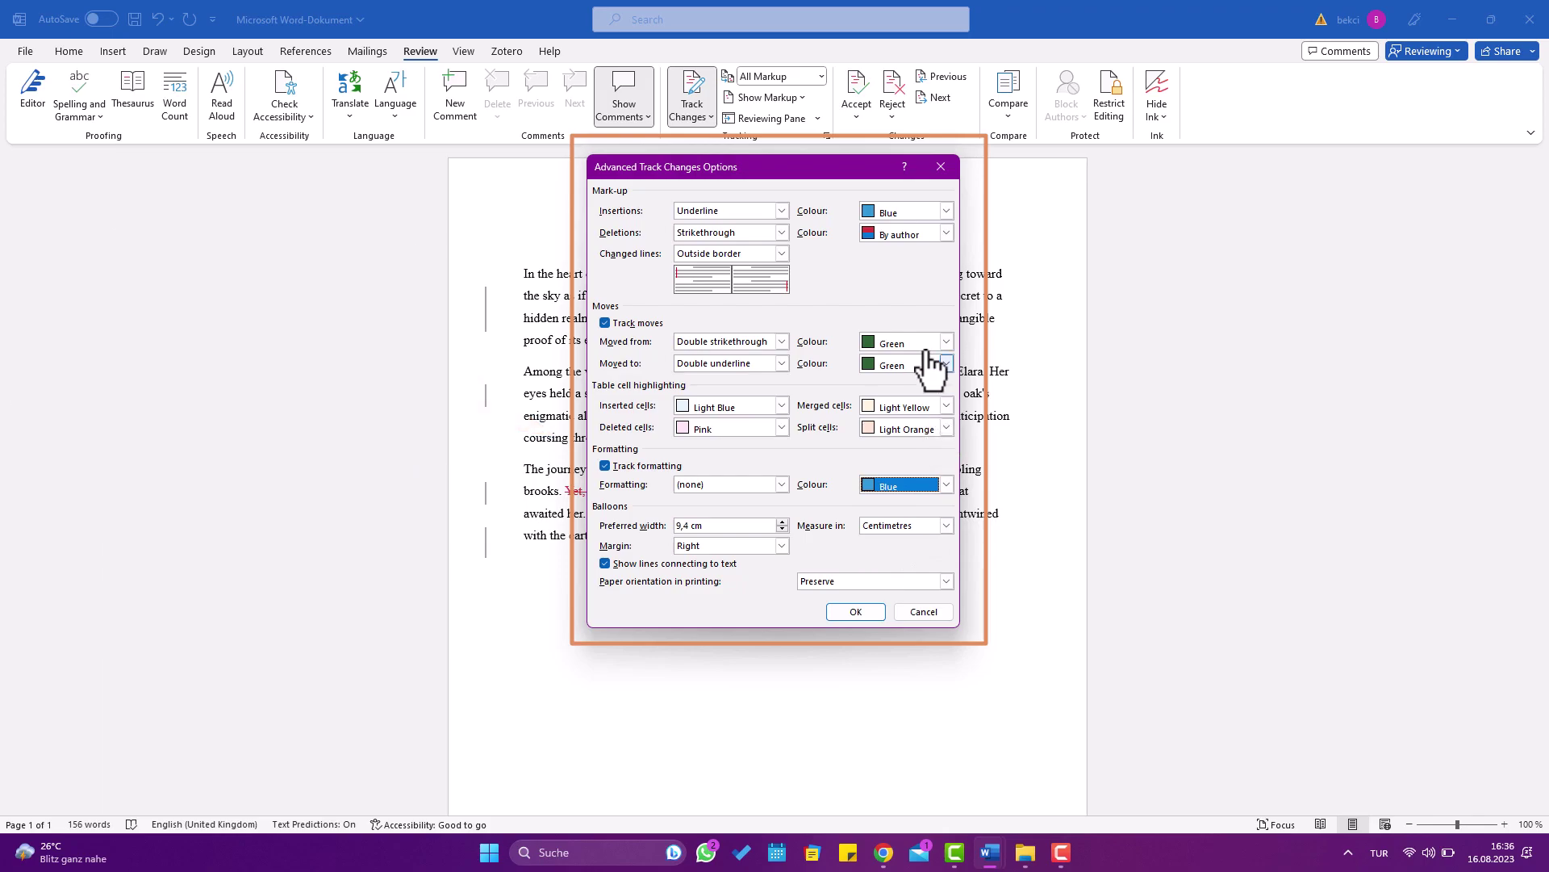
pyautogui.click(857, 612)
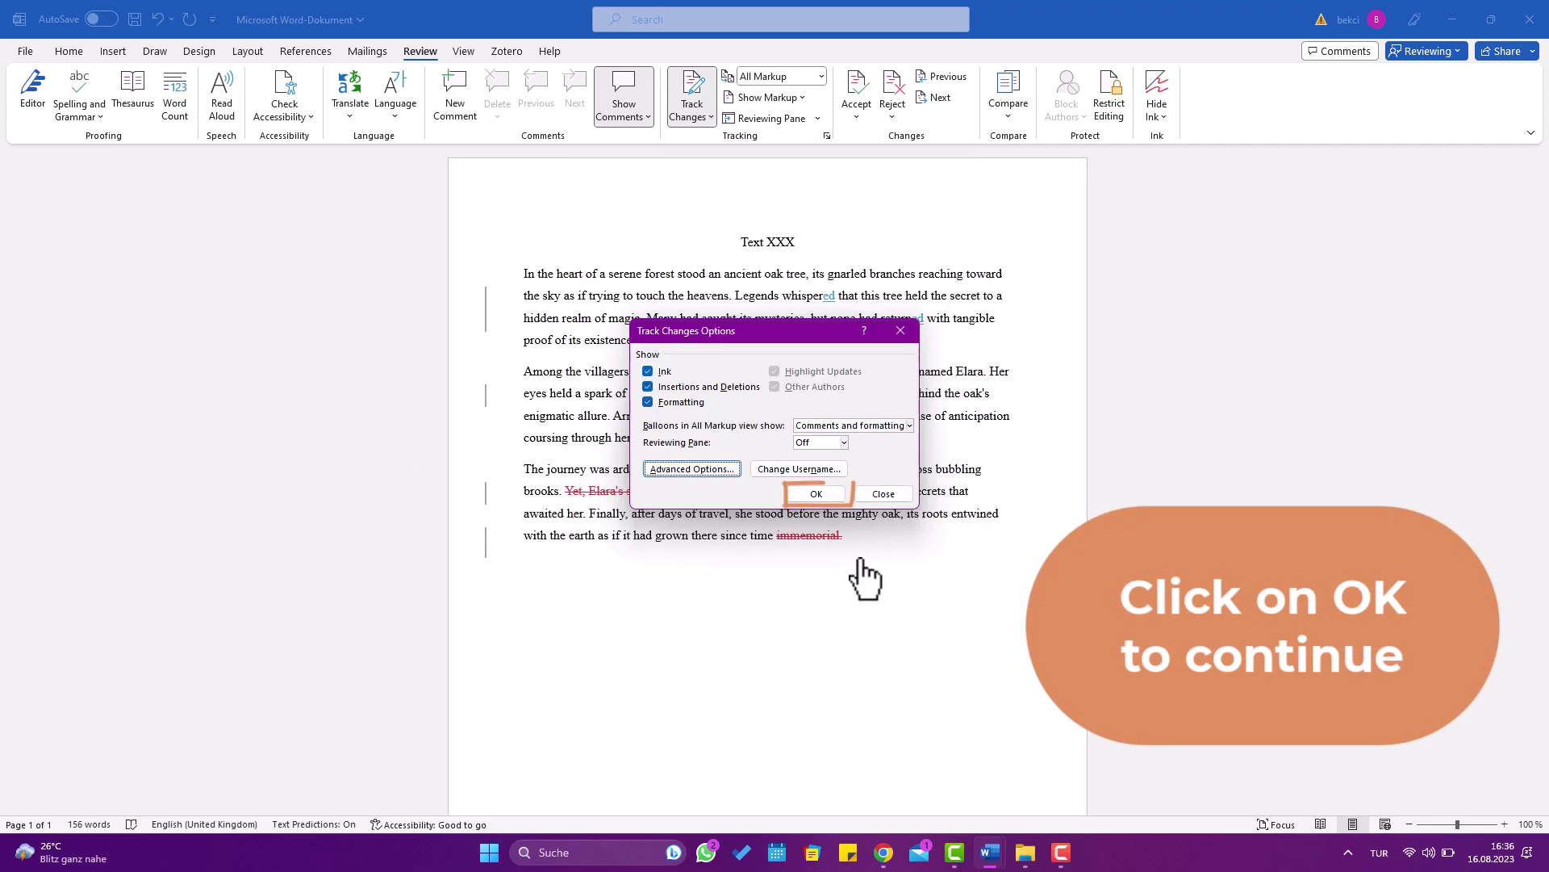
pyautogui.click(816, 494)
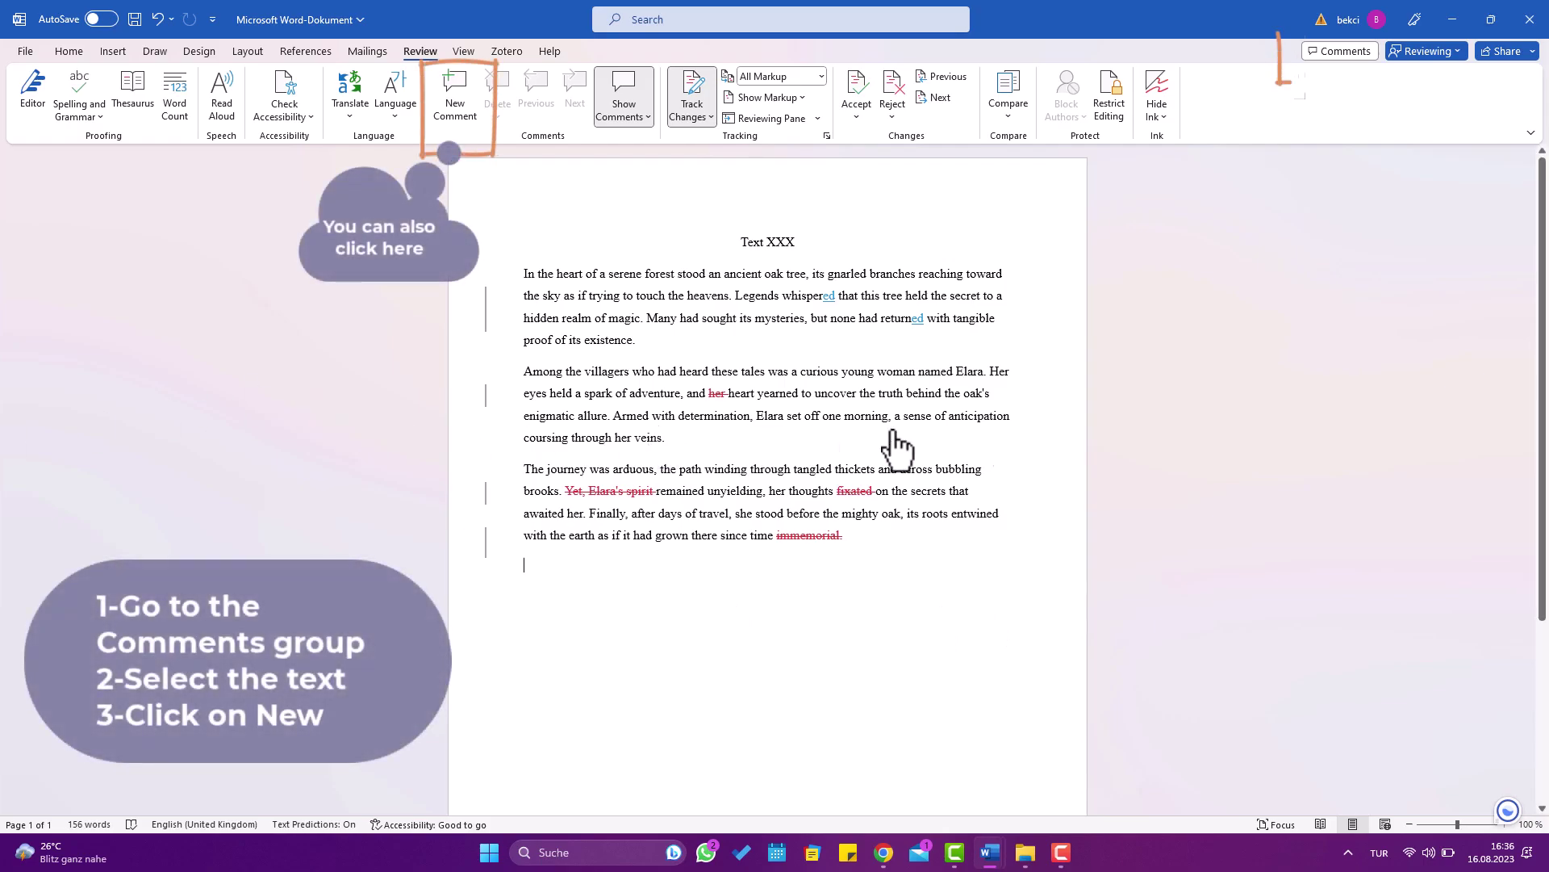
# Post the comment "Hello!" on the first paragraph's sentence beginning "Many had sought its mysteries" and close the comments list.
pyautogui.click(1328, 60)
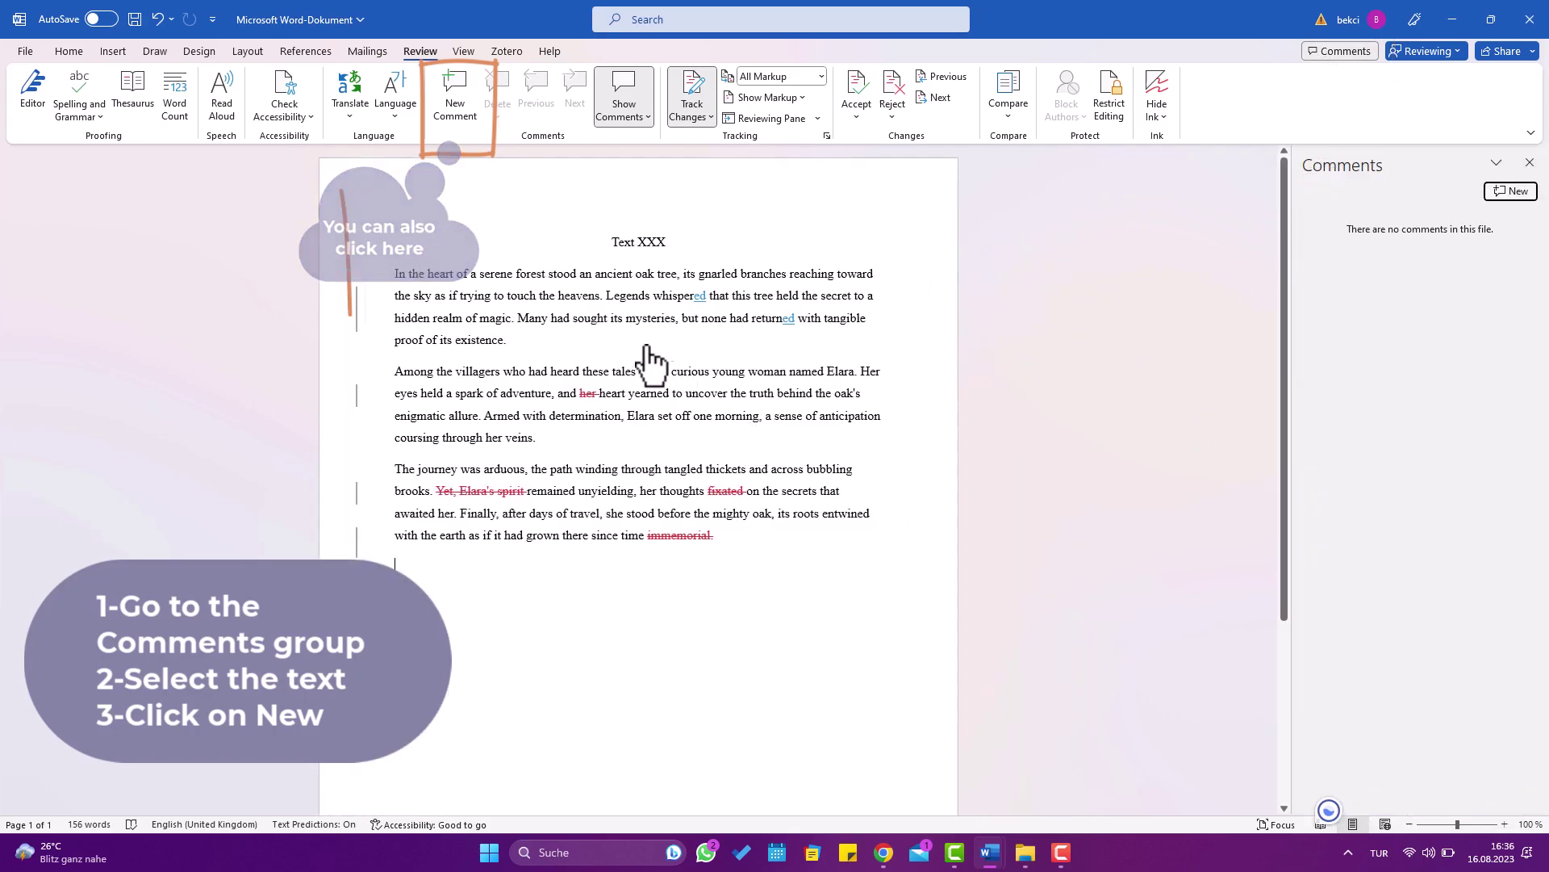
pyautogui.moveTo(519, 319); pyautogui.dragTo(536, 346)
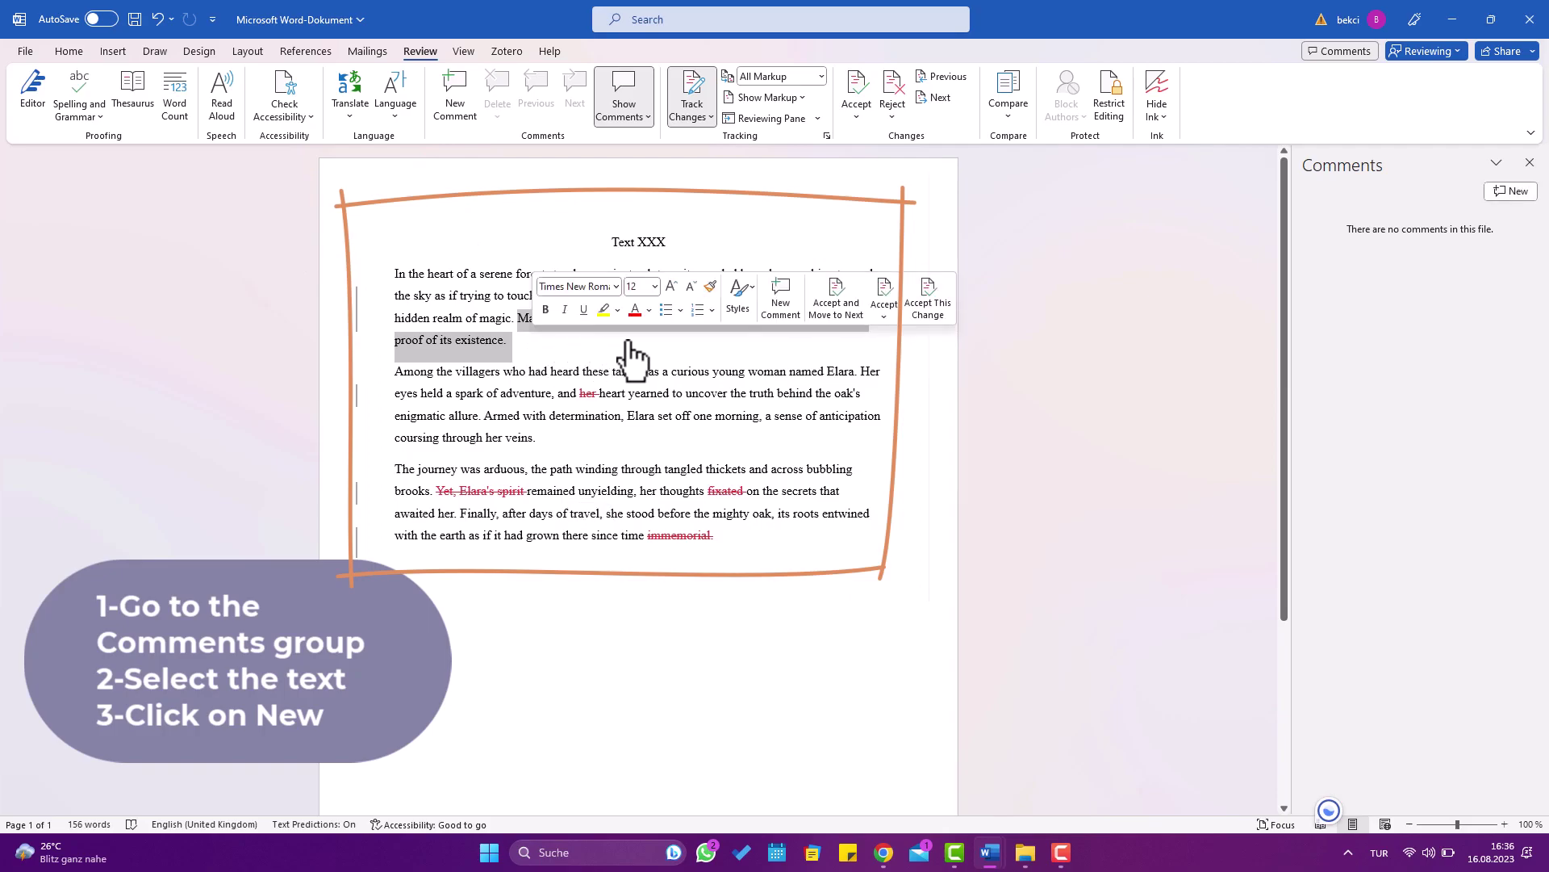
pyautogui.click(1499, 194)
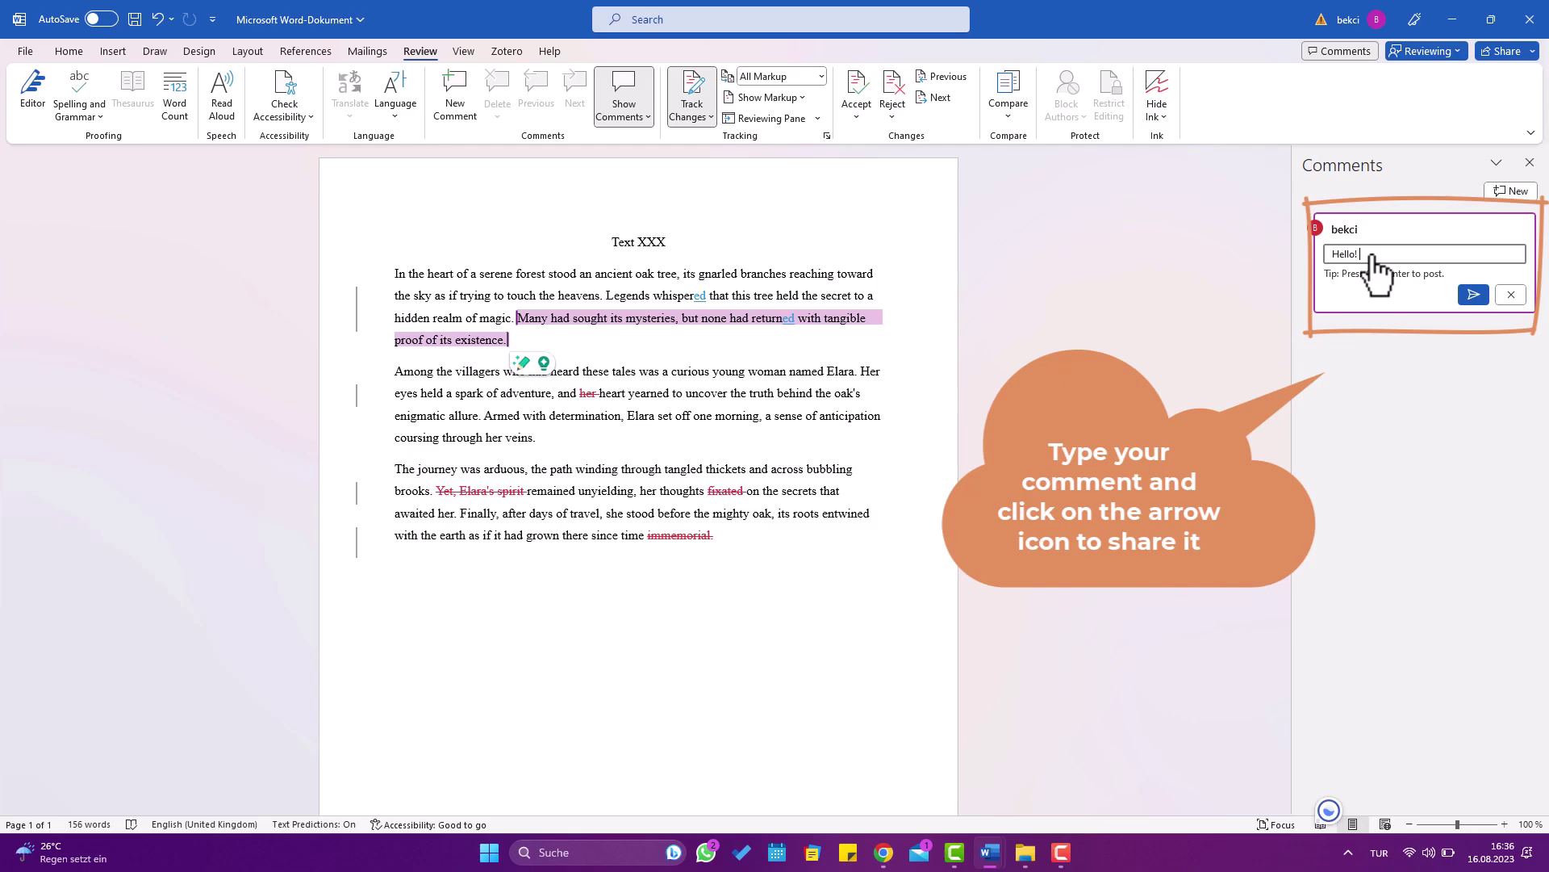
pyautogui.click(1473, 295)
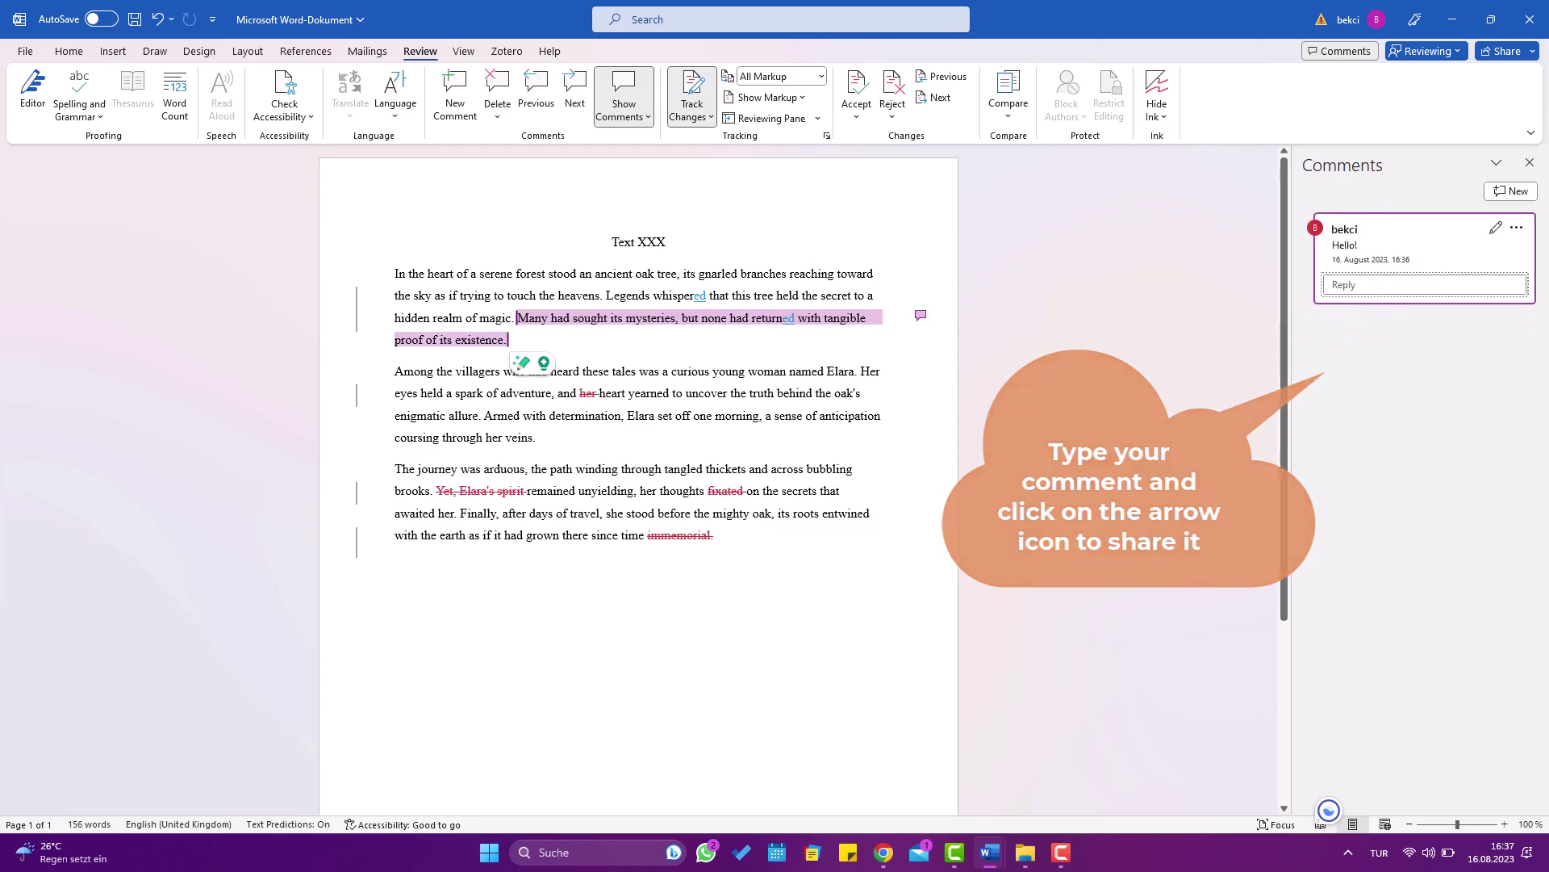
pyautogui.click(1529, 162)
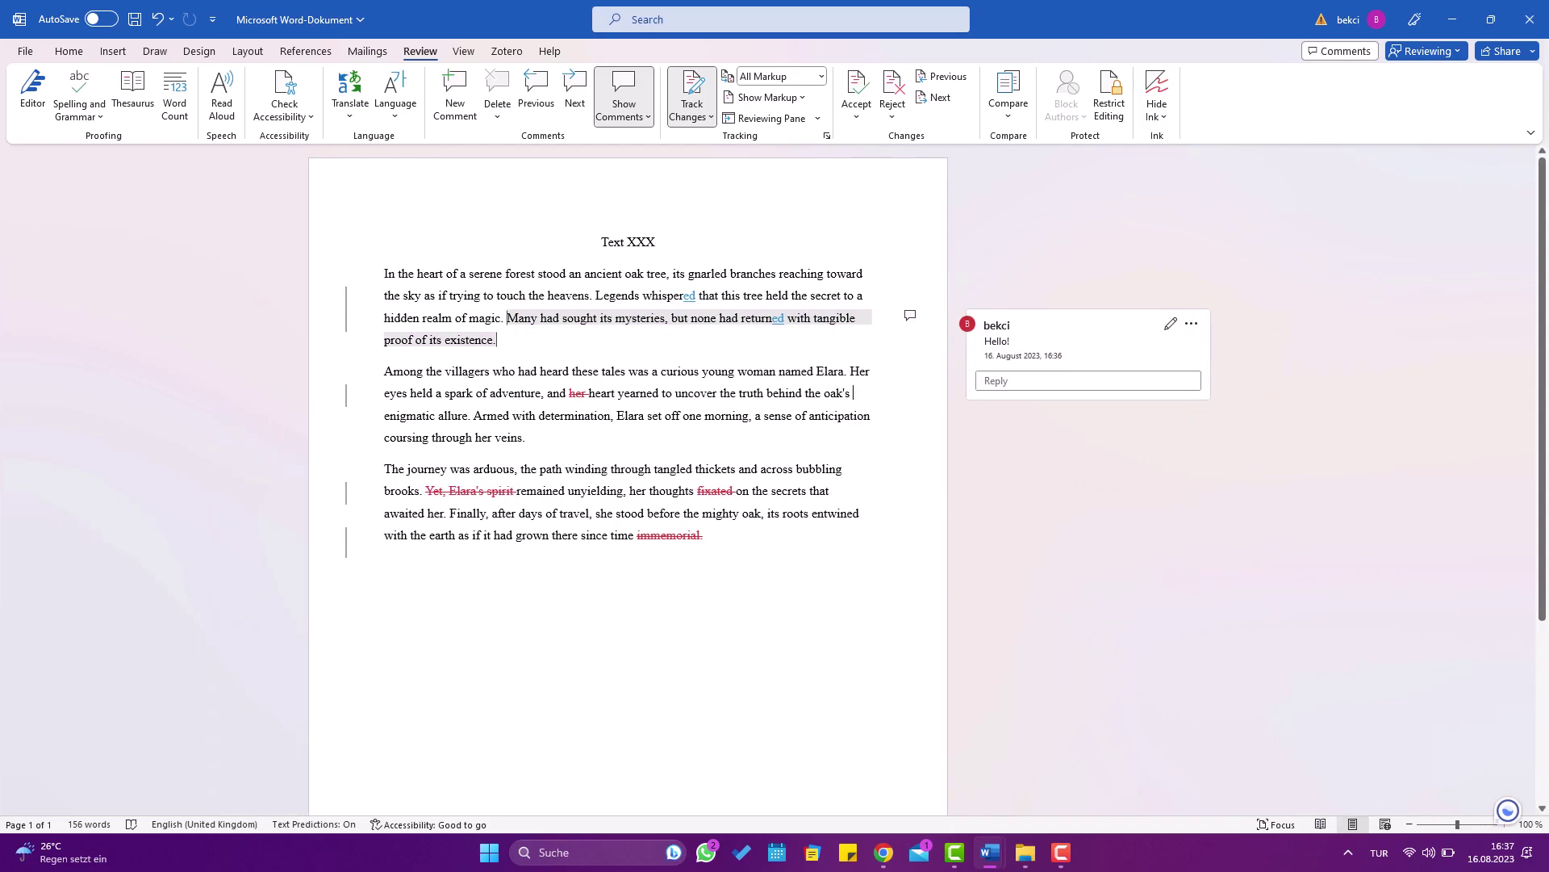
# Post the reply "Thank you!" to the "Hello!" comment.
pyautogui.click(1006, 380)
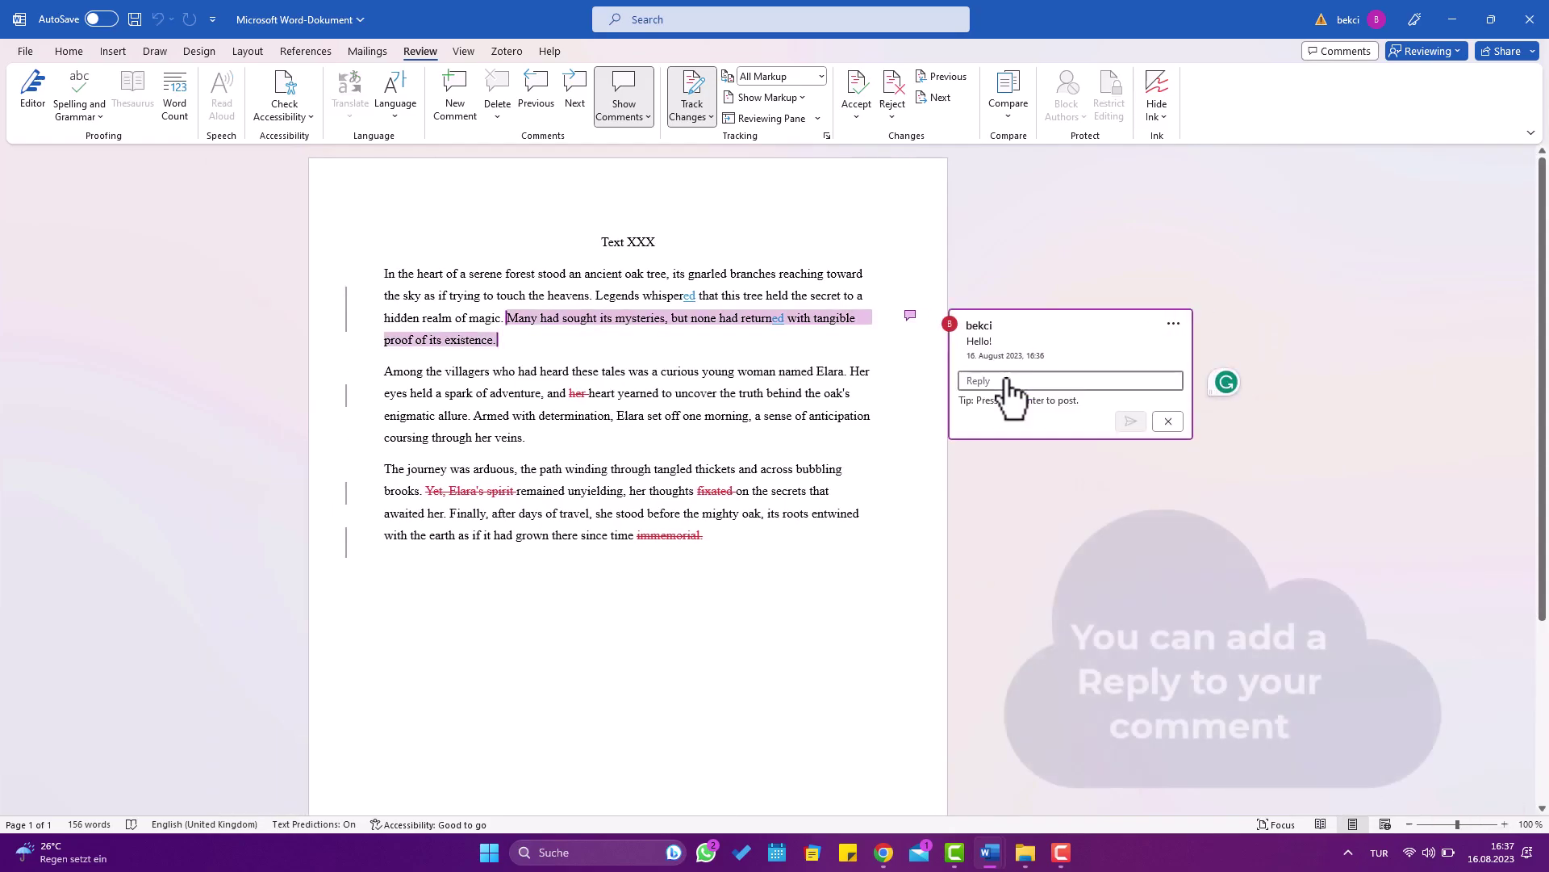
pyautogui.write('Thank you')
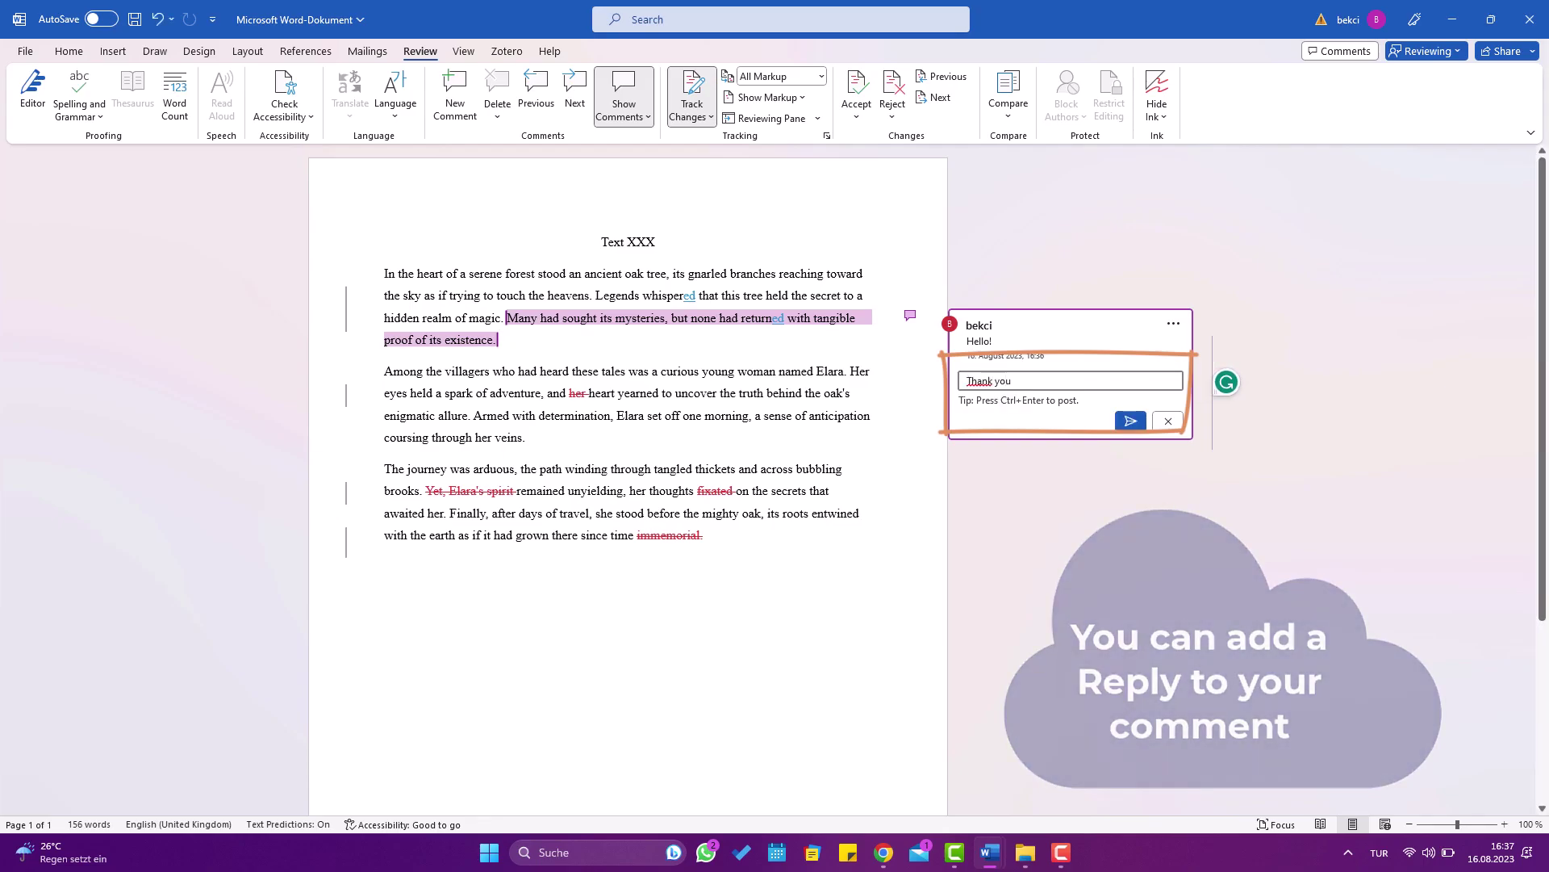
pyautogui.write('?')
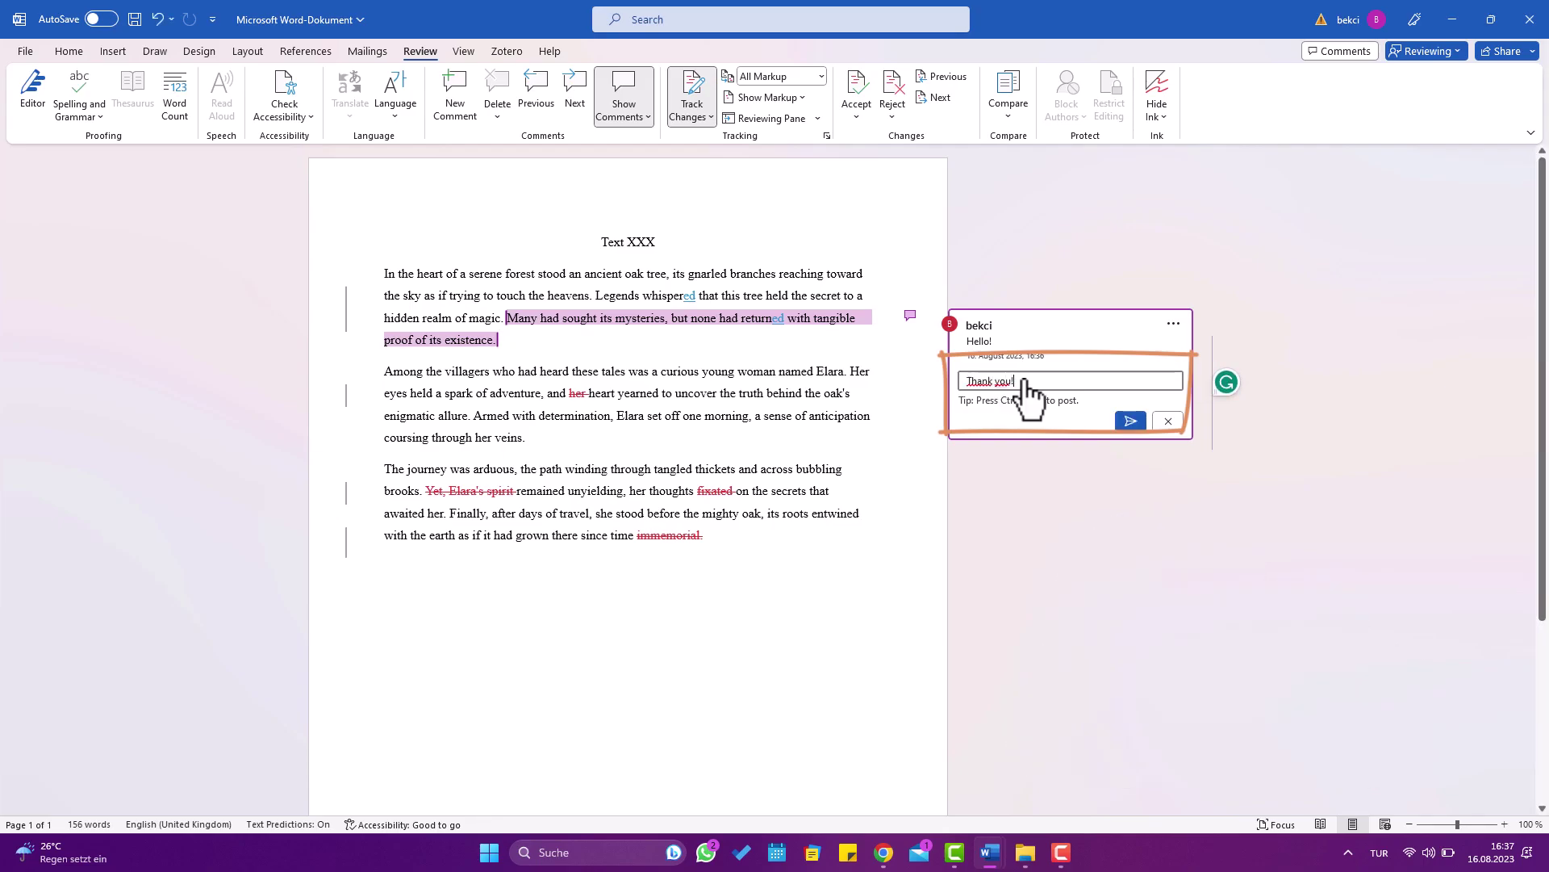
pyautogui.click(1131, 421)
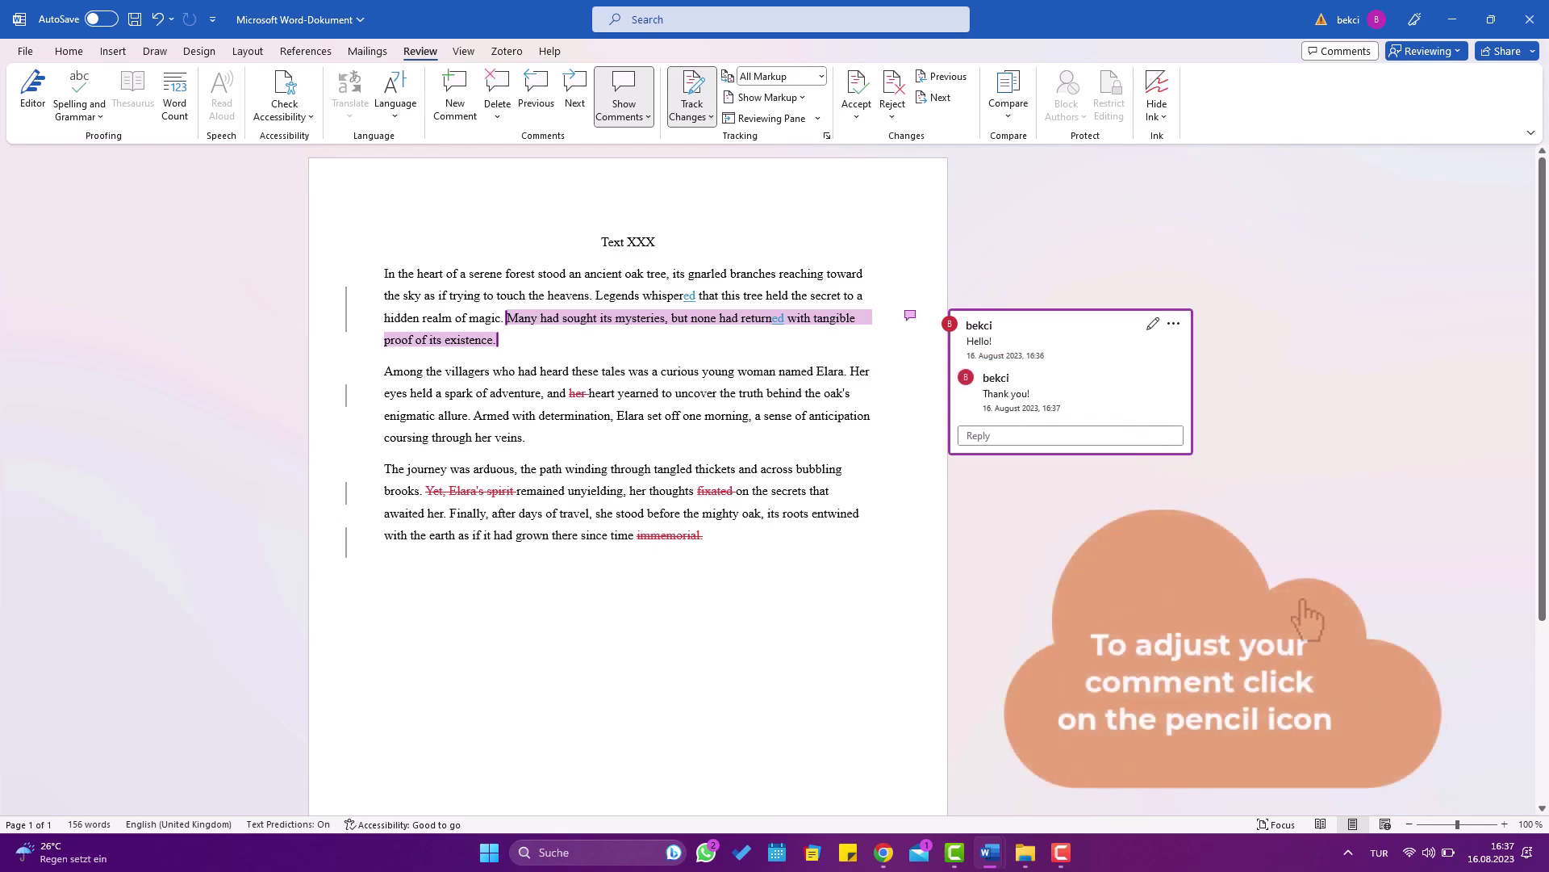
# Edit the original comment's text to "Feedback" and save it.
pyautogui.click(1152, 325)
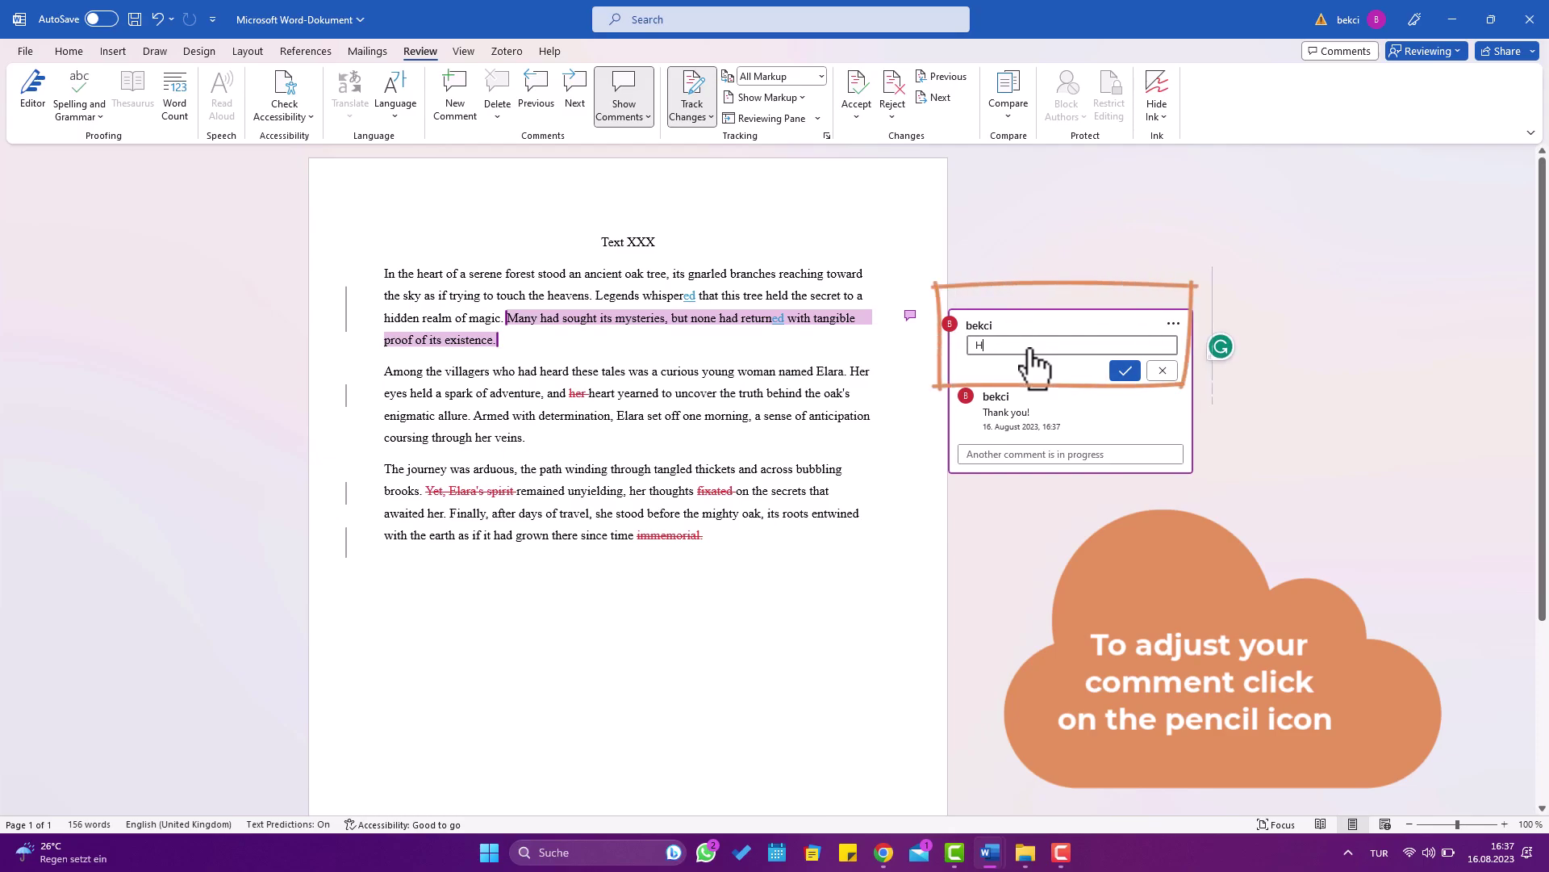
pyautogui.write('Feedback')
pyautogui.click(1125, 373)
pyautogui.click(1079, 526)
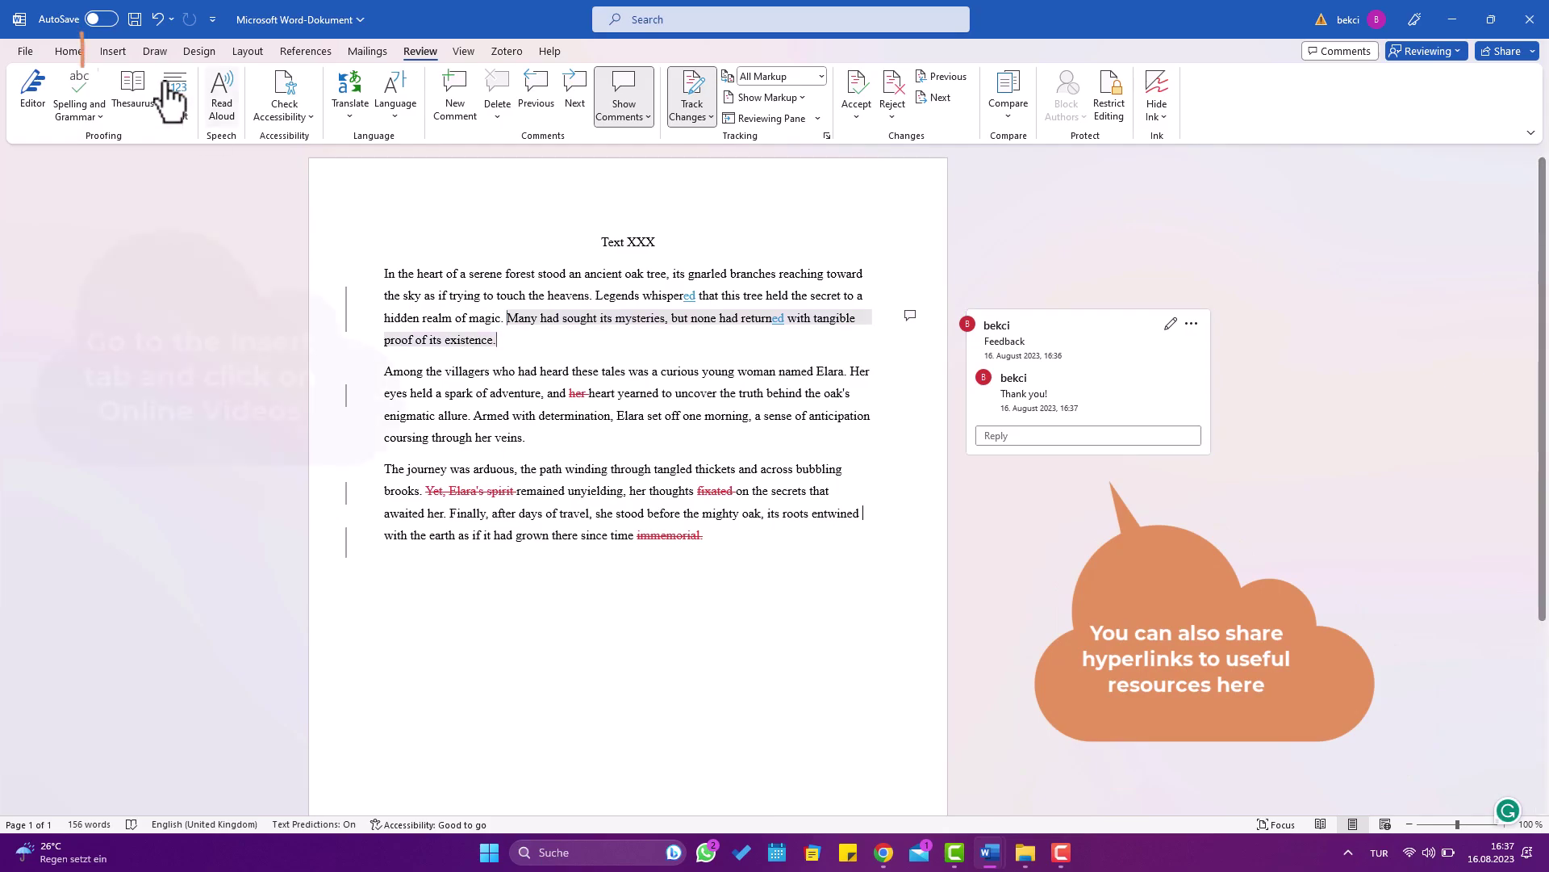
pyautogui.click(114, 56)
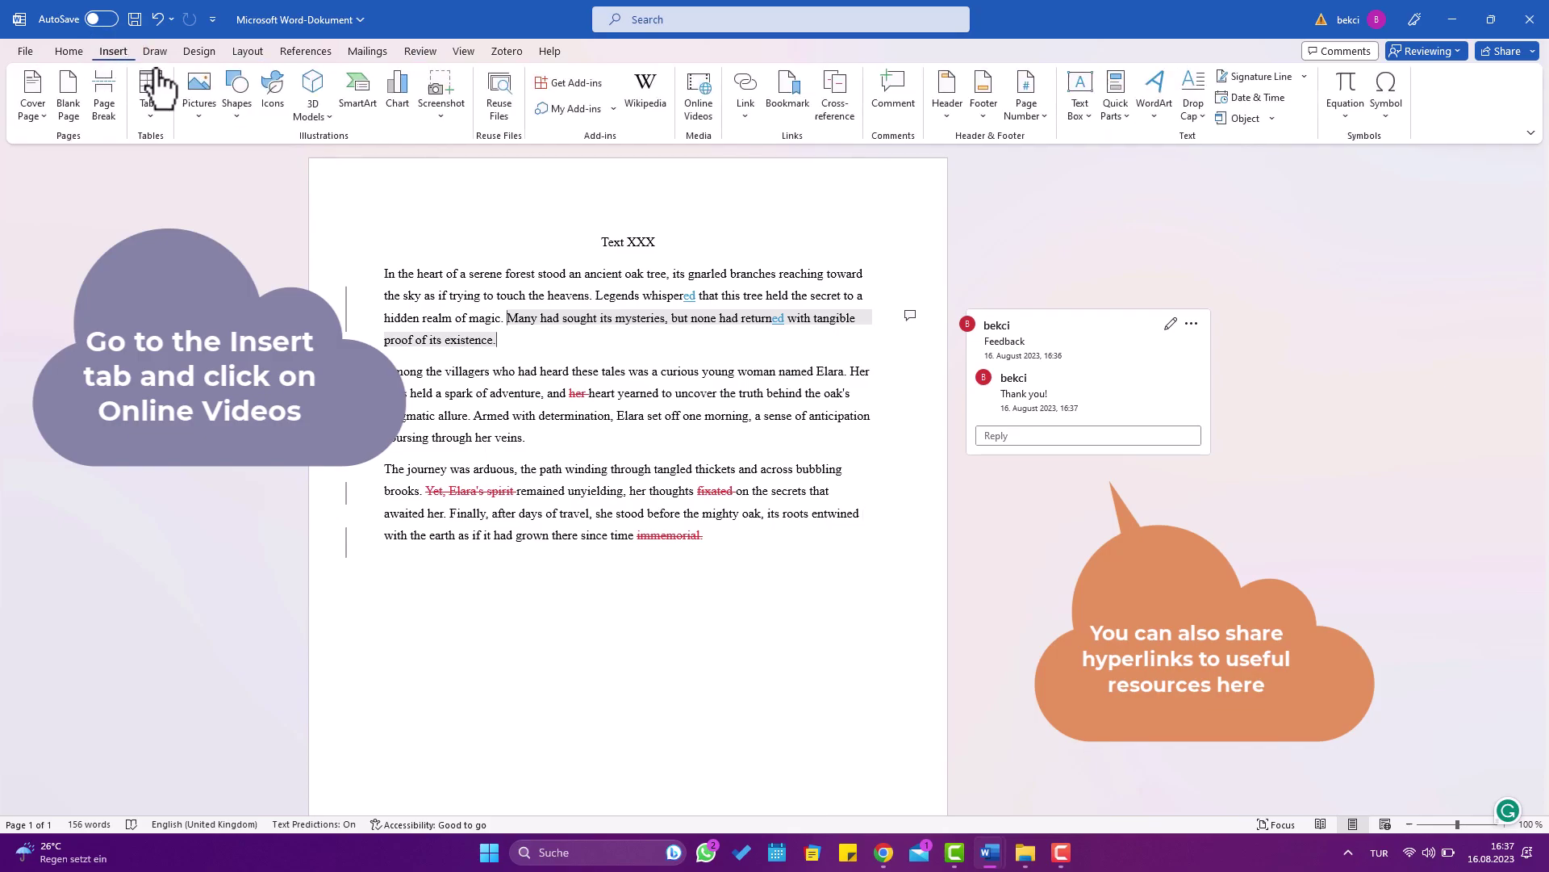
pyautogui.click(706, 115)
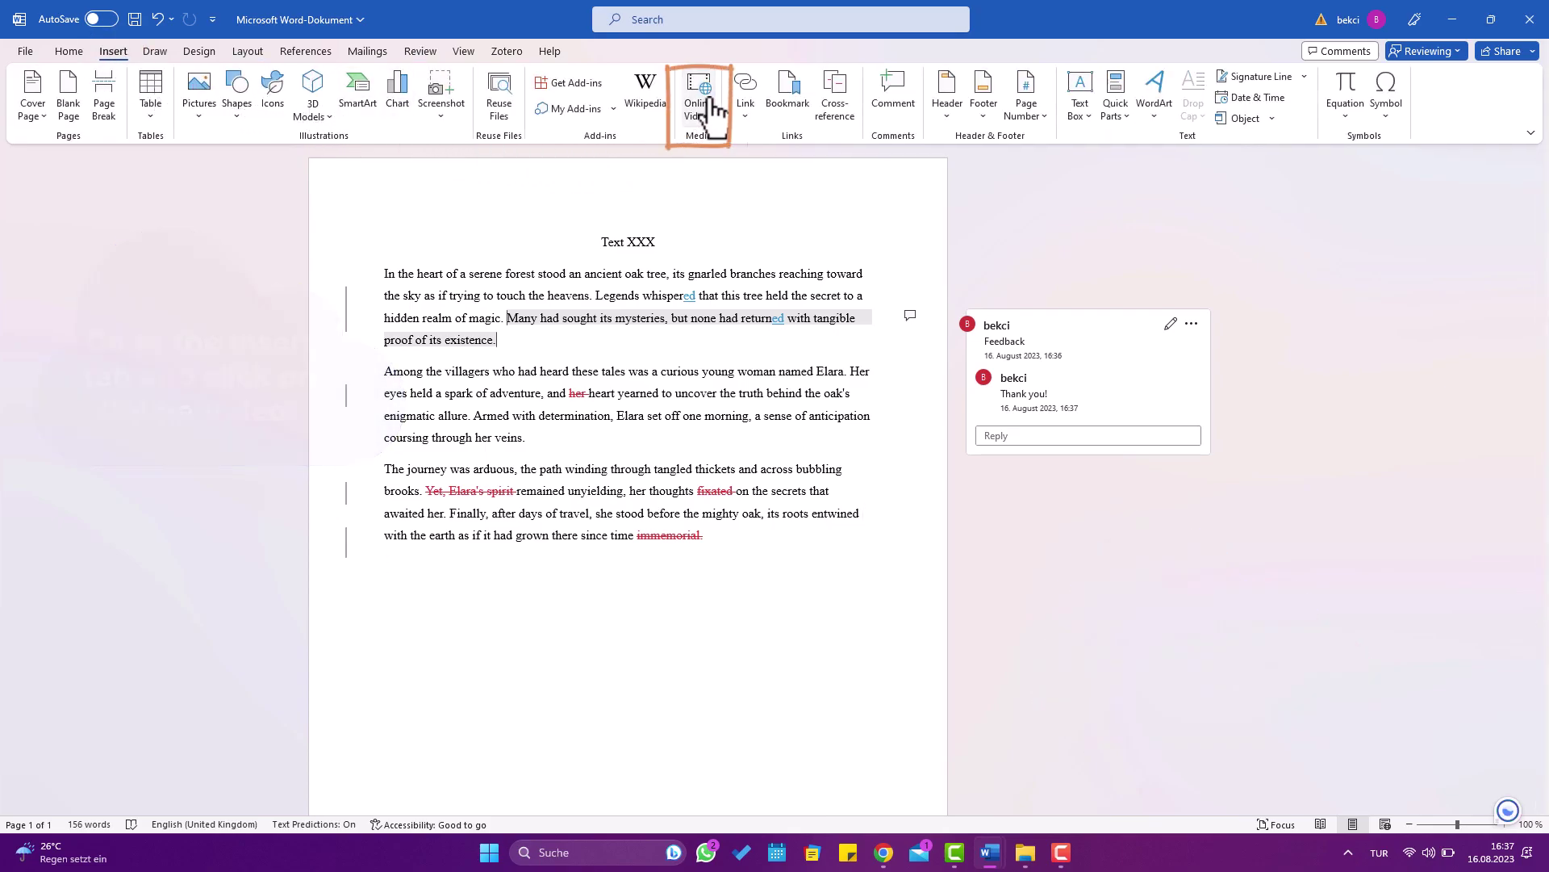
pyautogui.write('https://www.youtube.com/shorts/-iW-4Wy22kk')
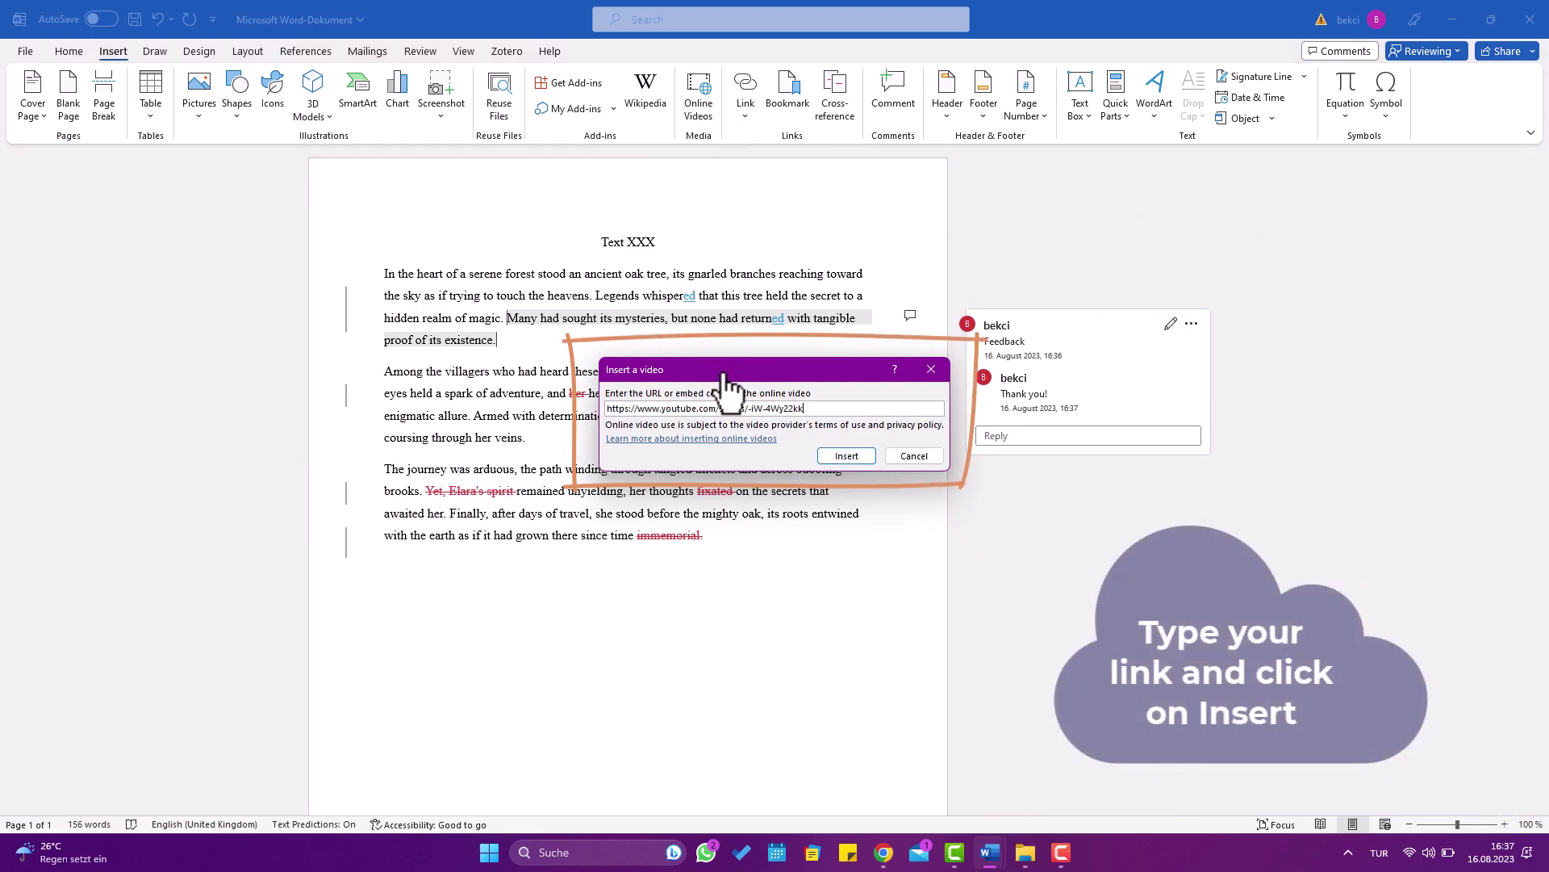
pyautogui.click(841, 465)
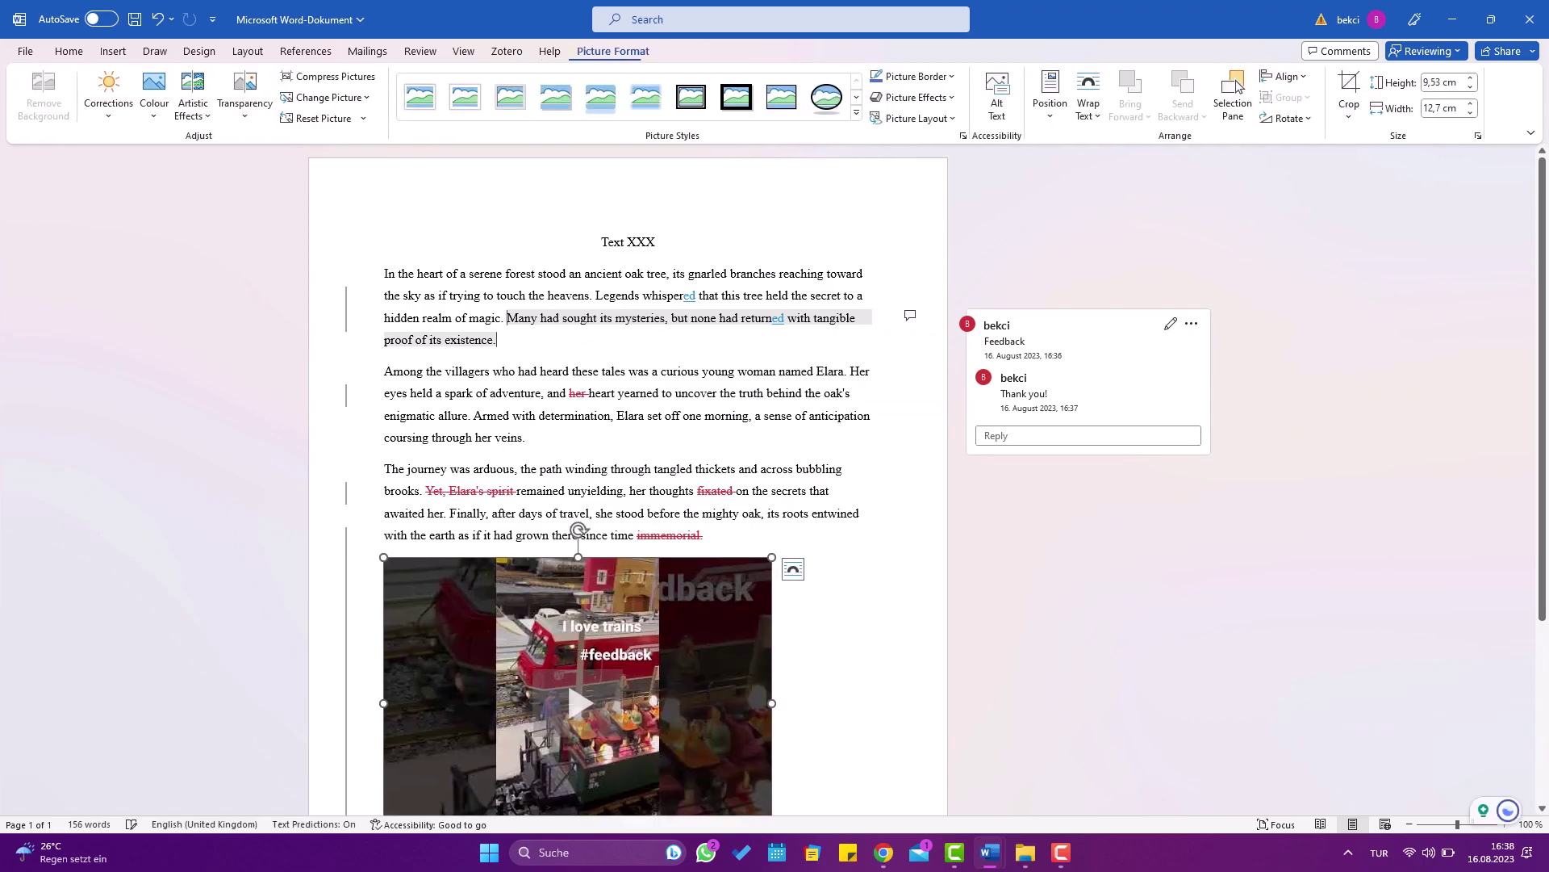
# Play the inserted video below the third paragraph and close its player.
pyautogui.scroll(-2, 628, 485)
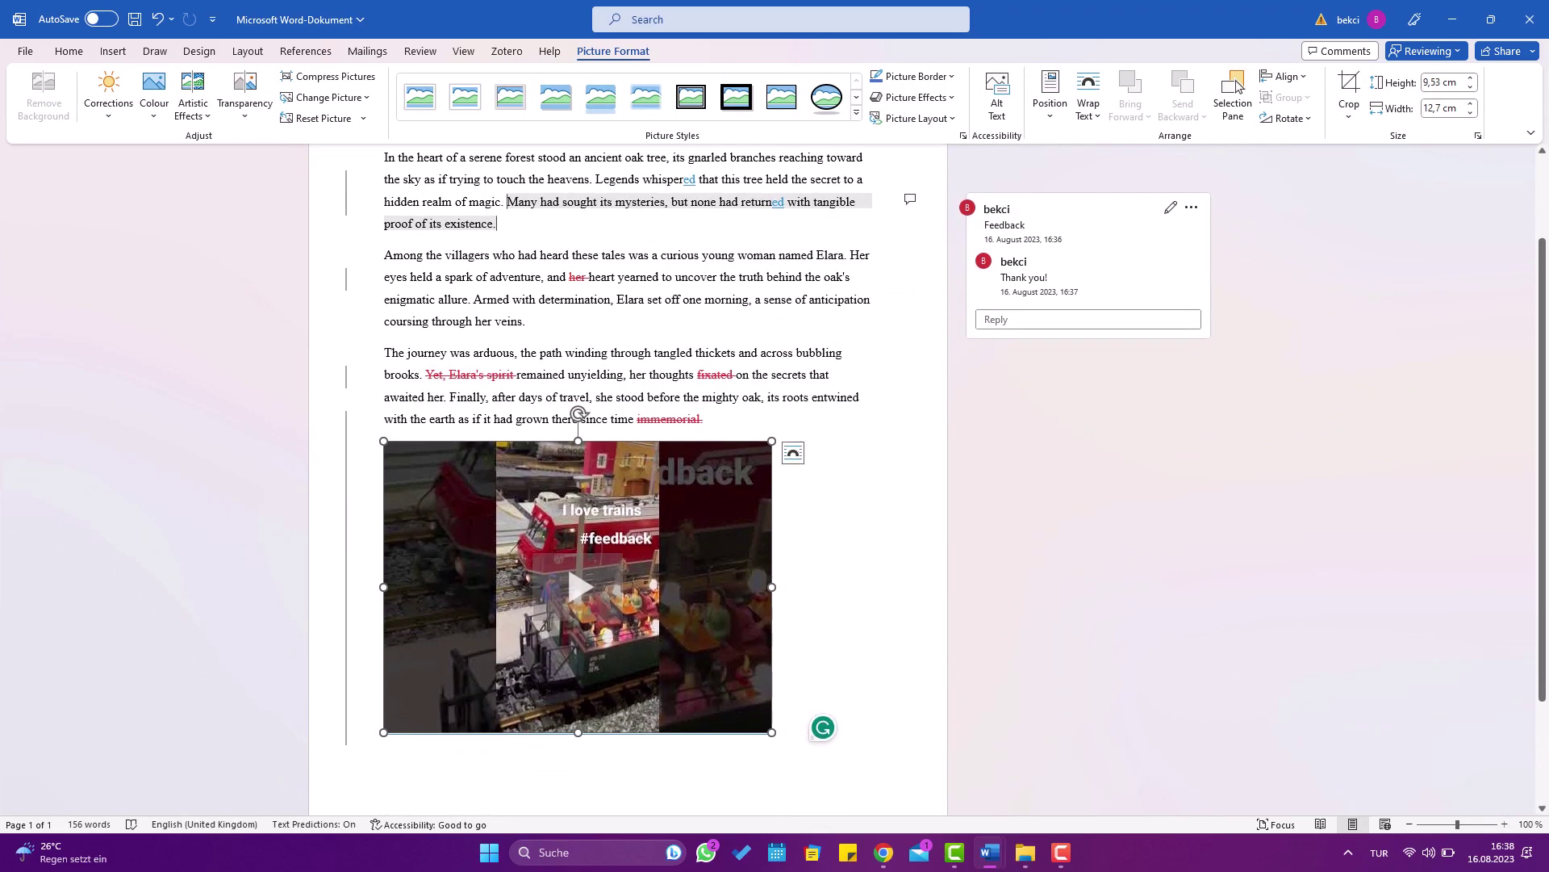
pyautogui.click(579, 587)
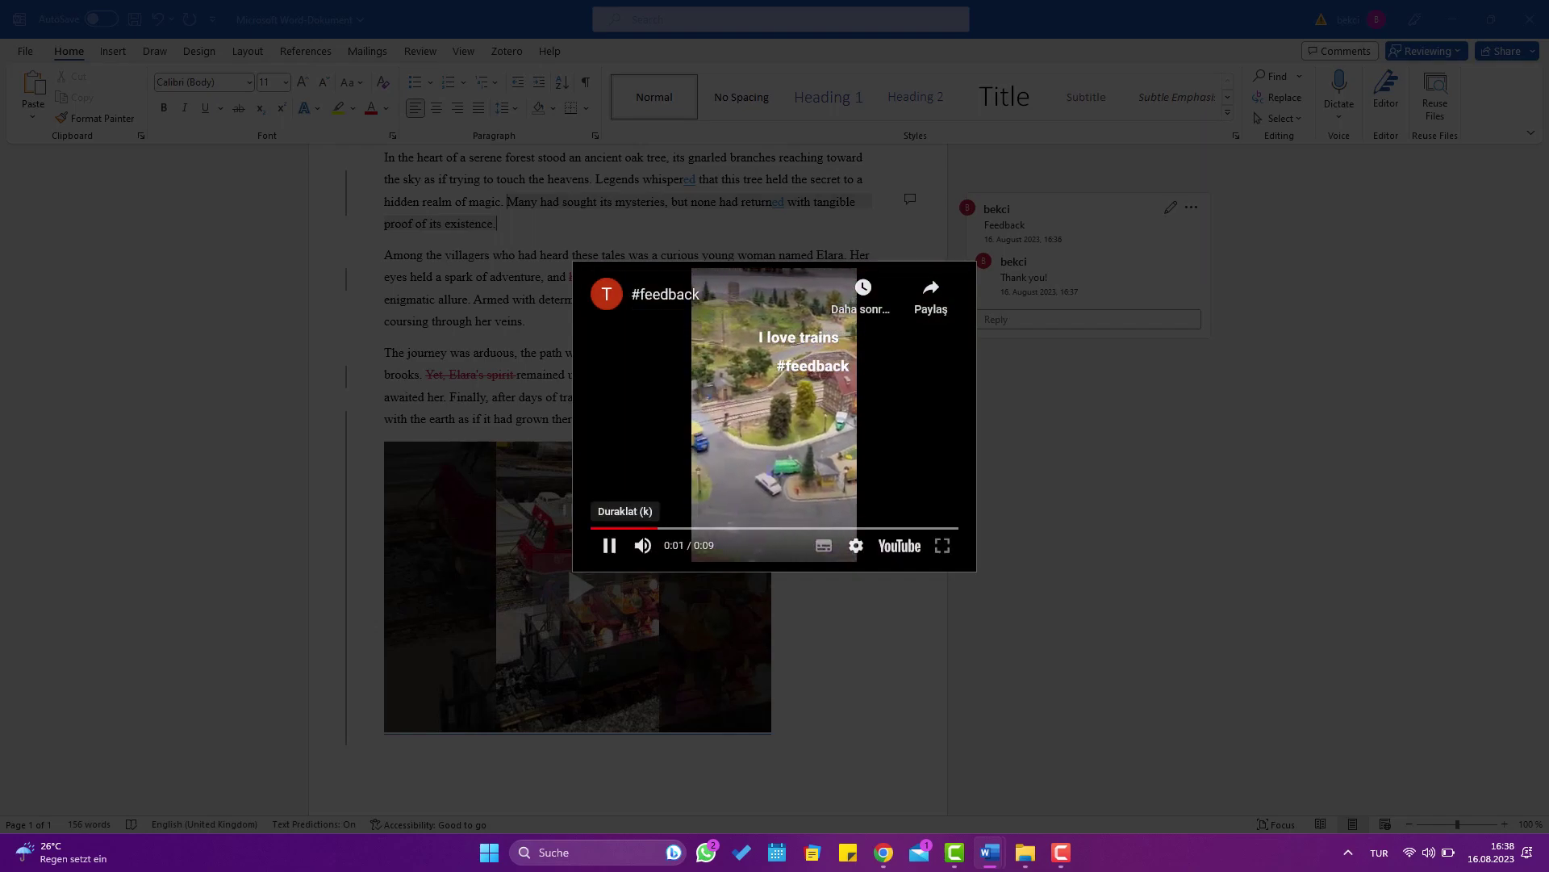
pyautogui.press('Escape')
pyautogui.click(1530, 19)
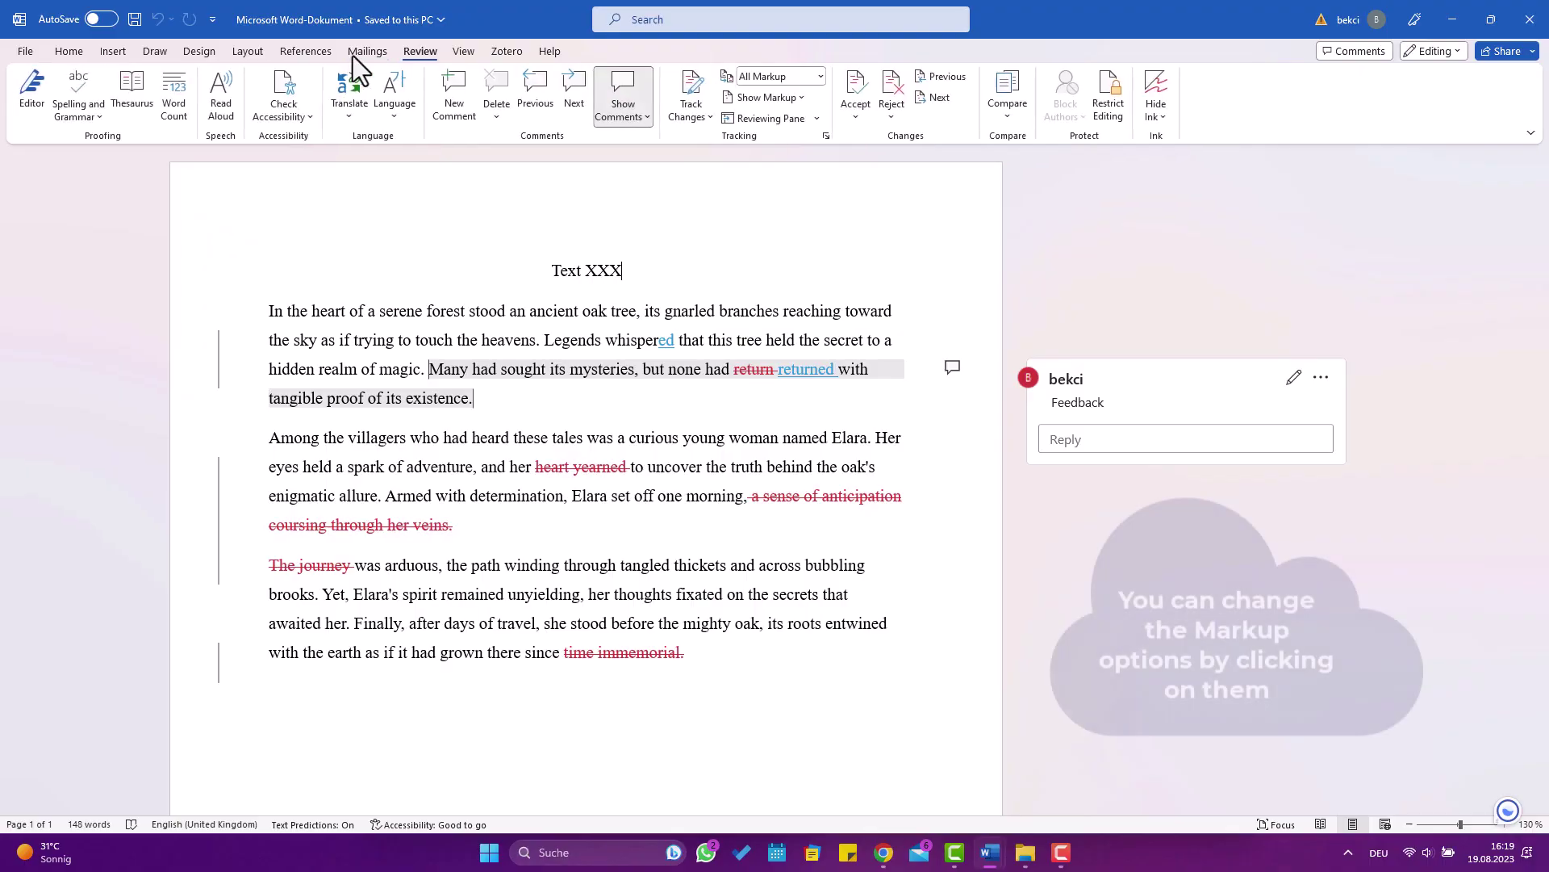
# Show the reviewed text with the Simple Mark-up display.
pyautogui.click(817, 79)
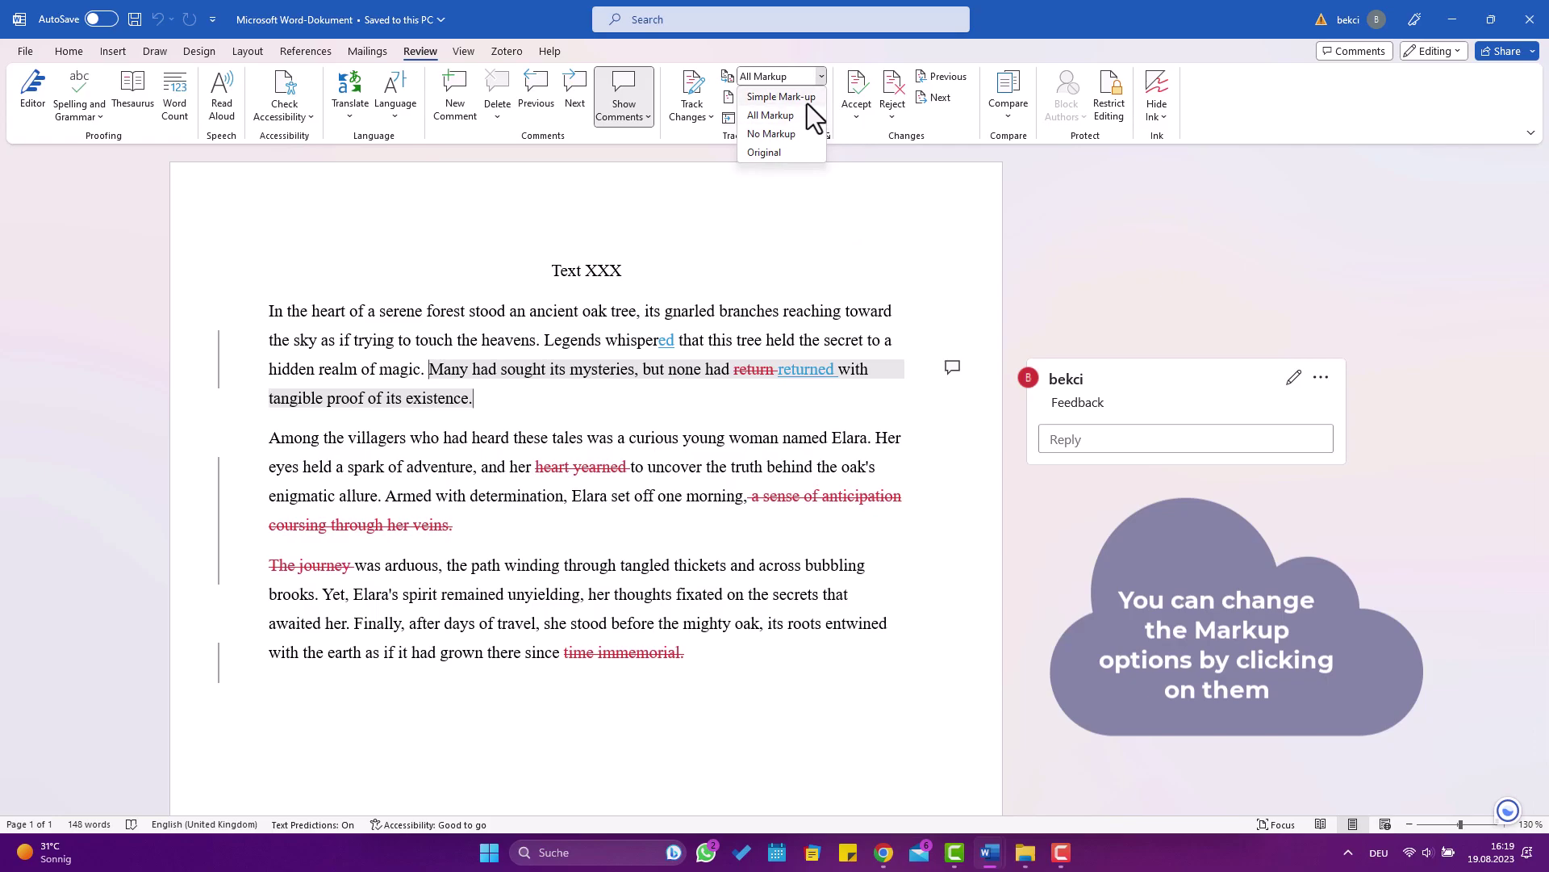
pyautogui.click(807, 101)
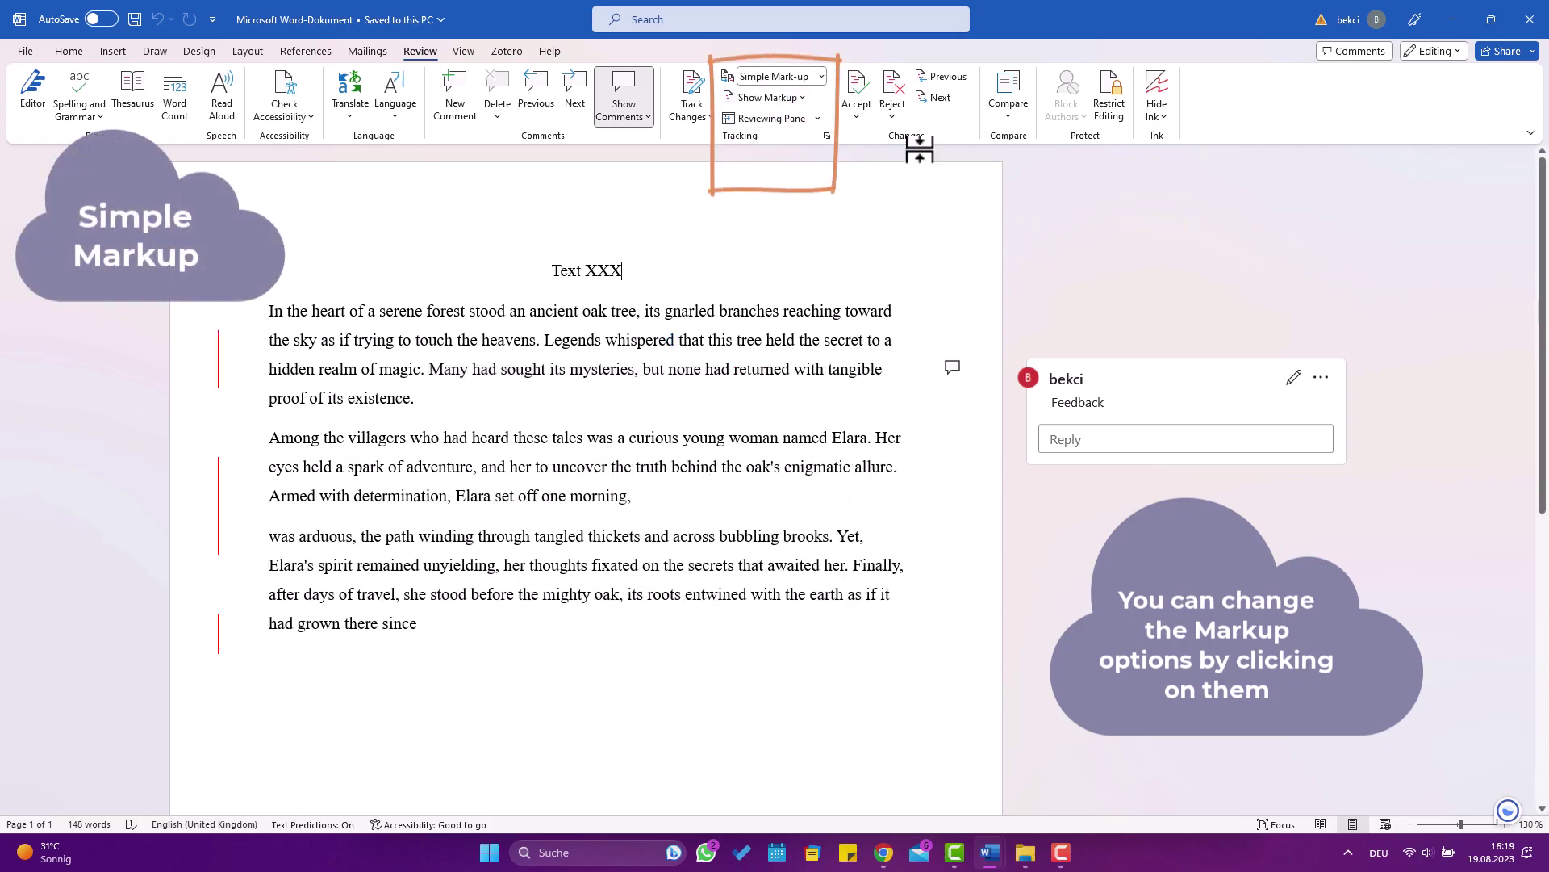
# View the text in the Original display and switch the markup display to All Markup.
pyautogui.click(821, 77)
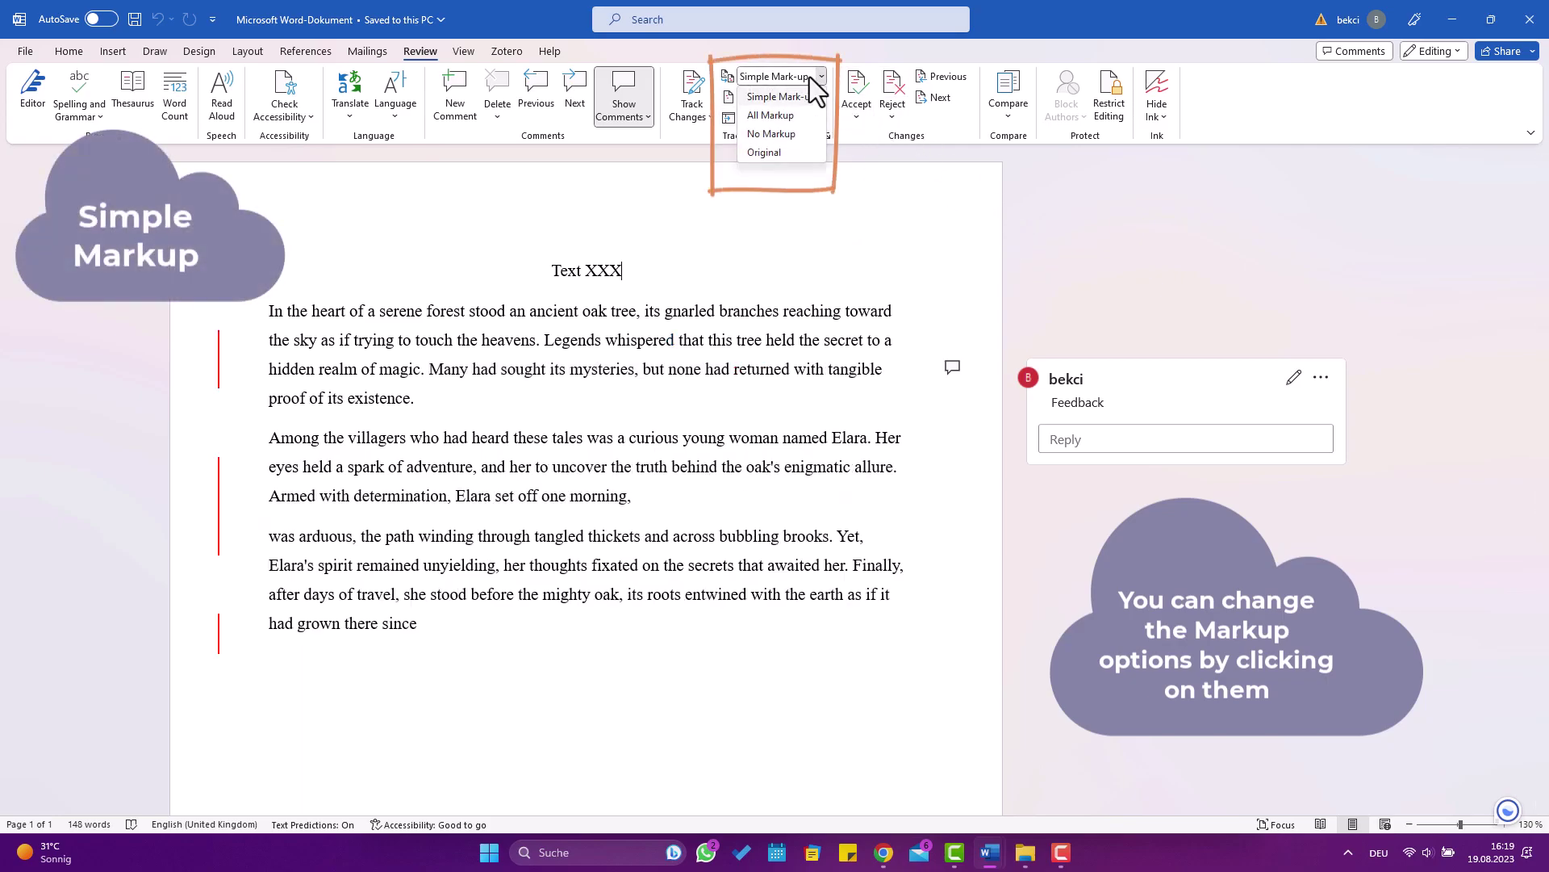
pyautogui.click(803, 148)
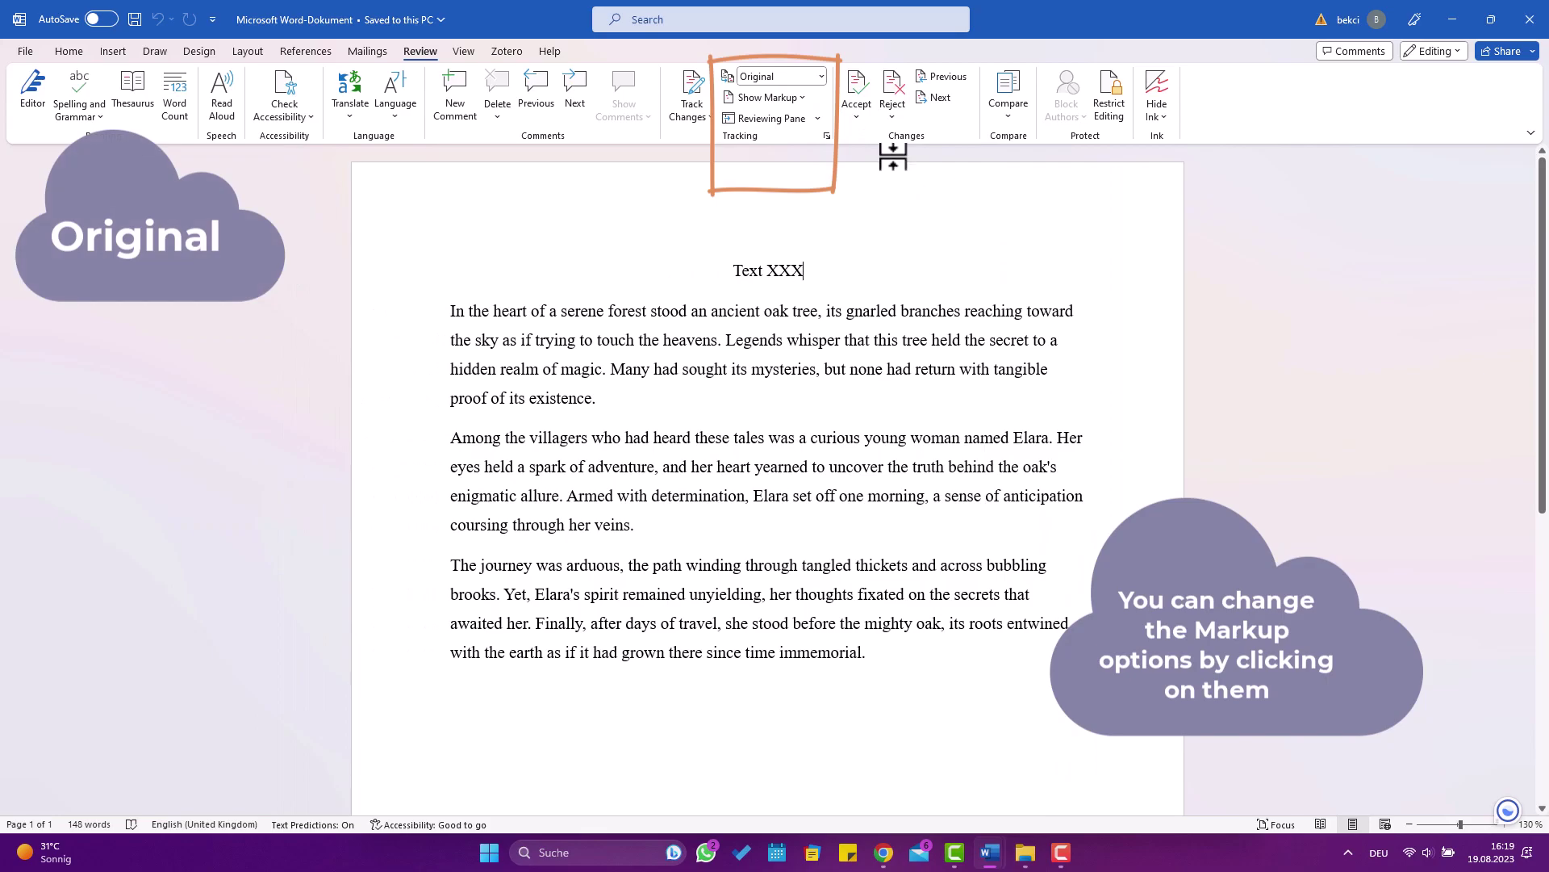
pyautogui.click(816, 76)
pyautogui.click(795, 118)
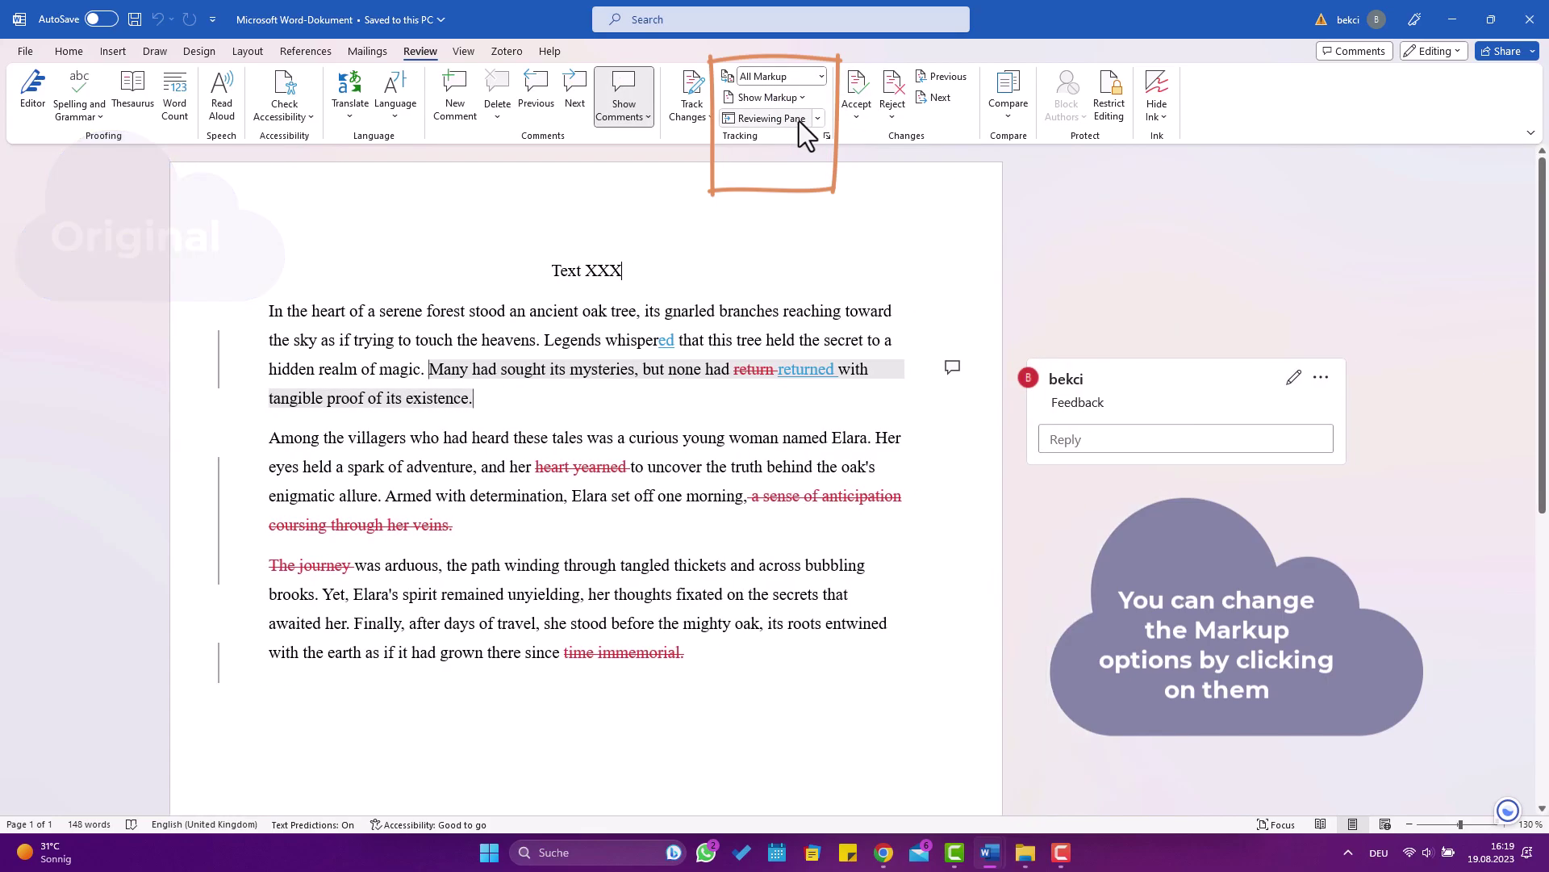
# Post the reply "Thank you" to the "Feedback" comment.
pyautogui.click(1162, 442)
pyautogui.write('Thank yo')
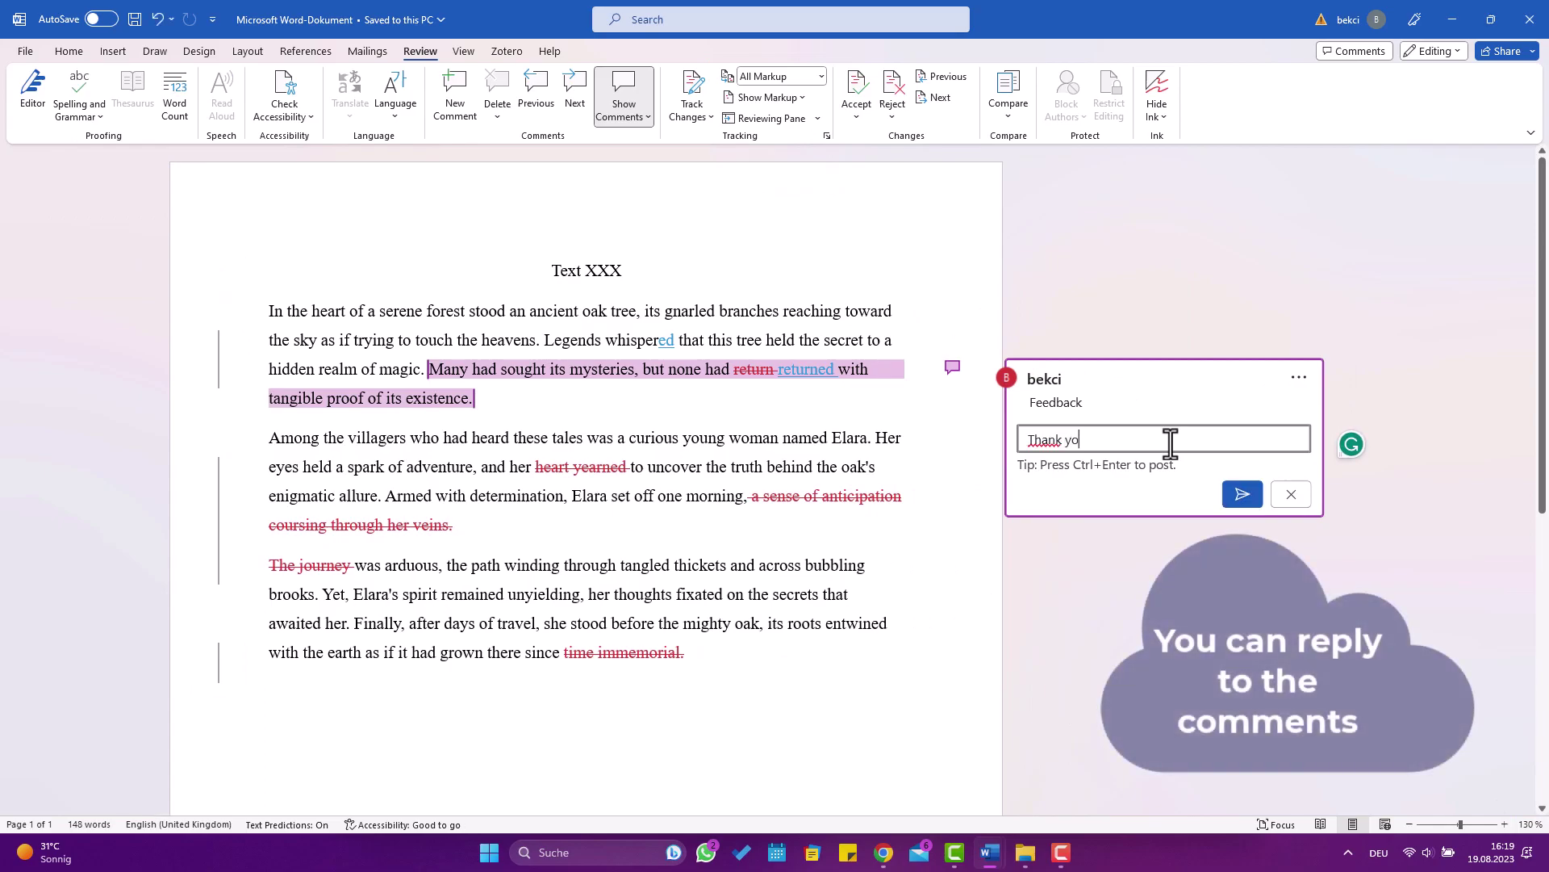
pyautogui.click(1225, 501)
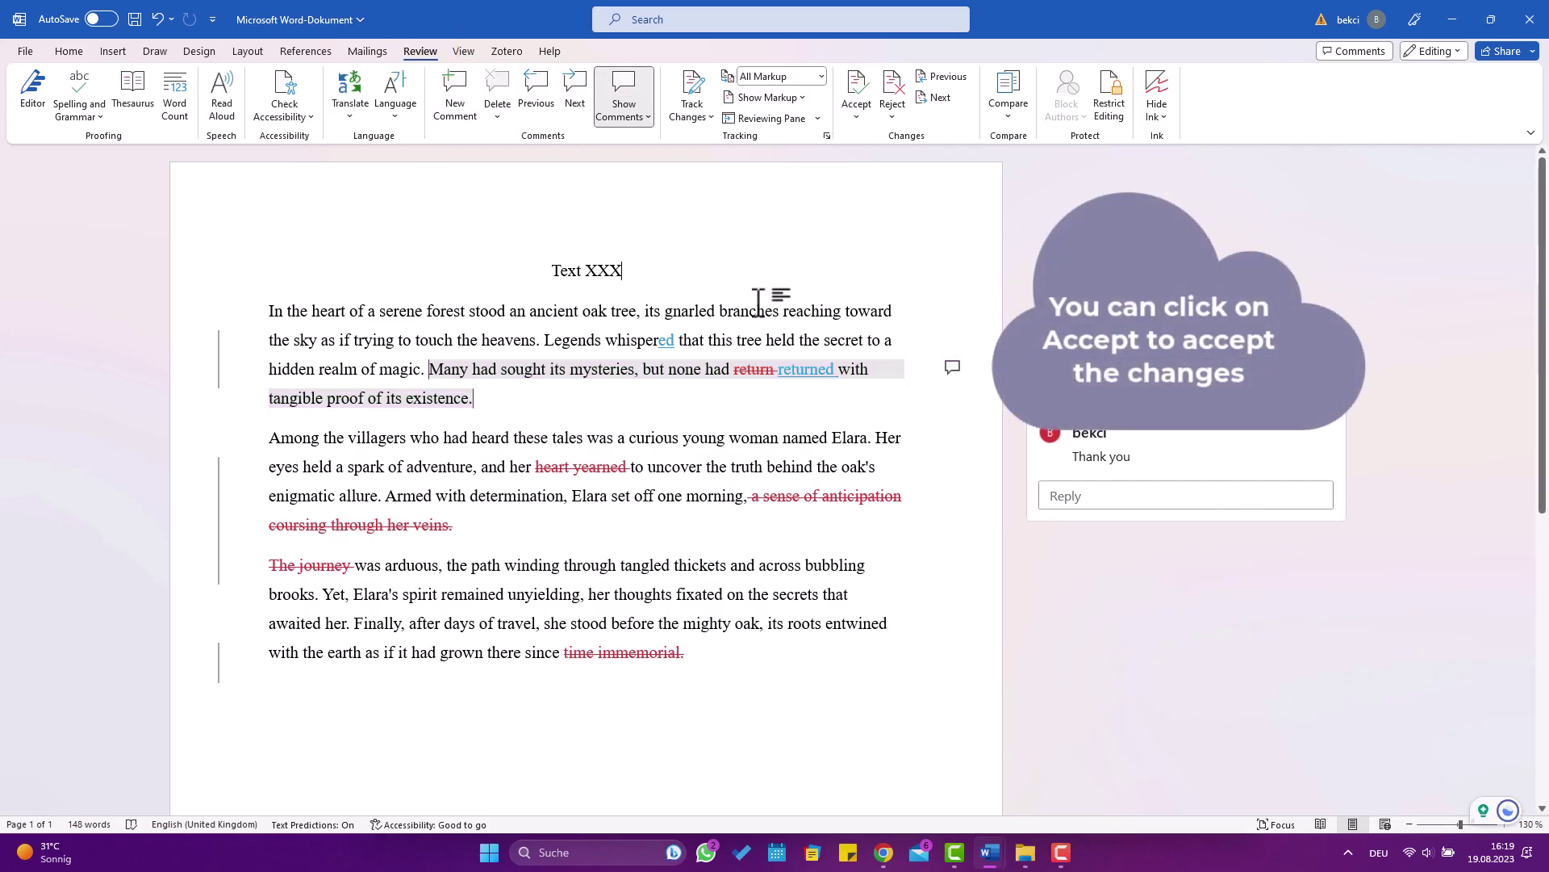
# Accept the tracked changes in the first paragraph, including "whispered" and the replacement of "return" with "returned".
pyautogui.click(846, 95)
pyautogui.click(854, 90)
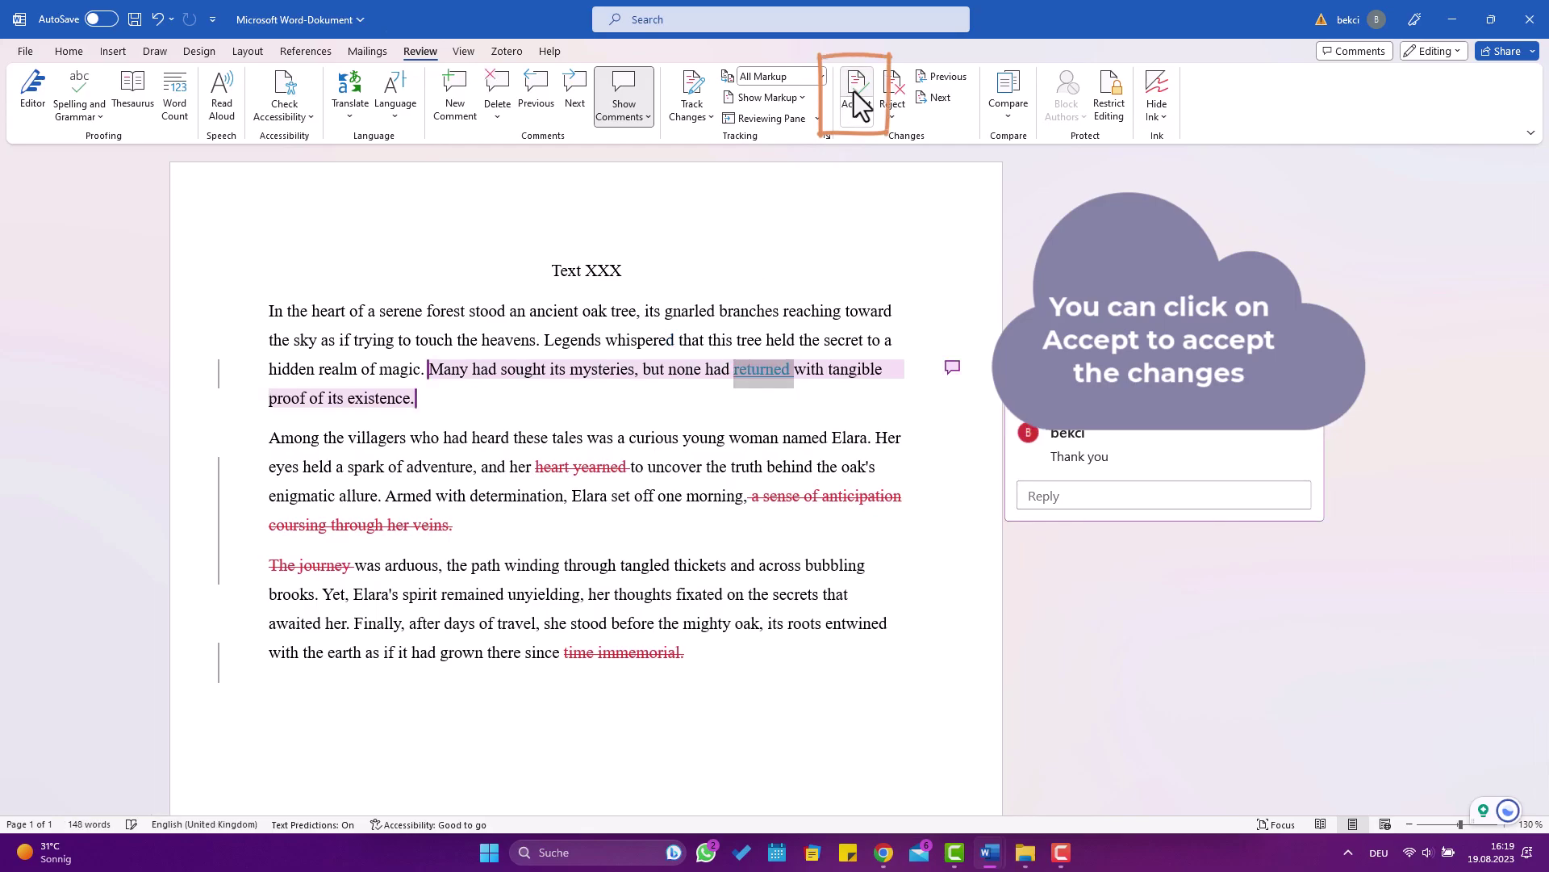
# Reject all tracked deletions in the second and third paragraphs, from "heart yearned" to "time immemorial", and dismiss the closing notice.
pyautogui.click(903, 95)
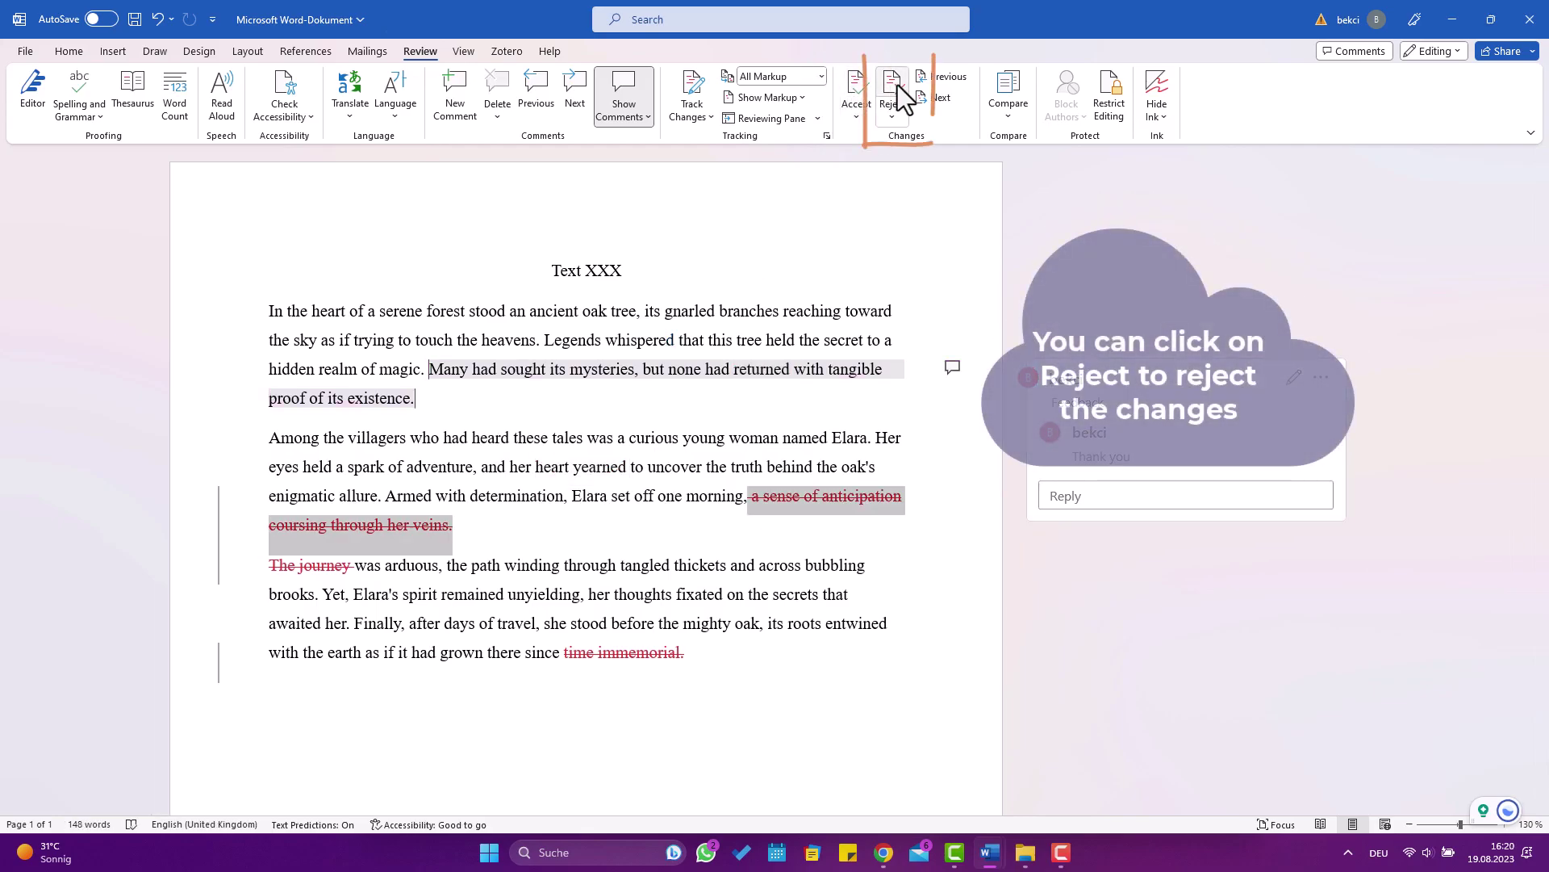
pyautogui.click(903, 96)
pyautogui.click(904, 97)
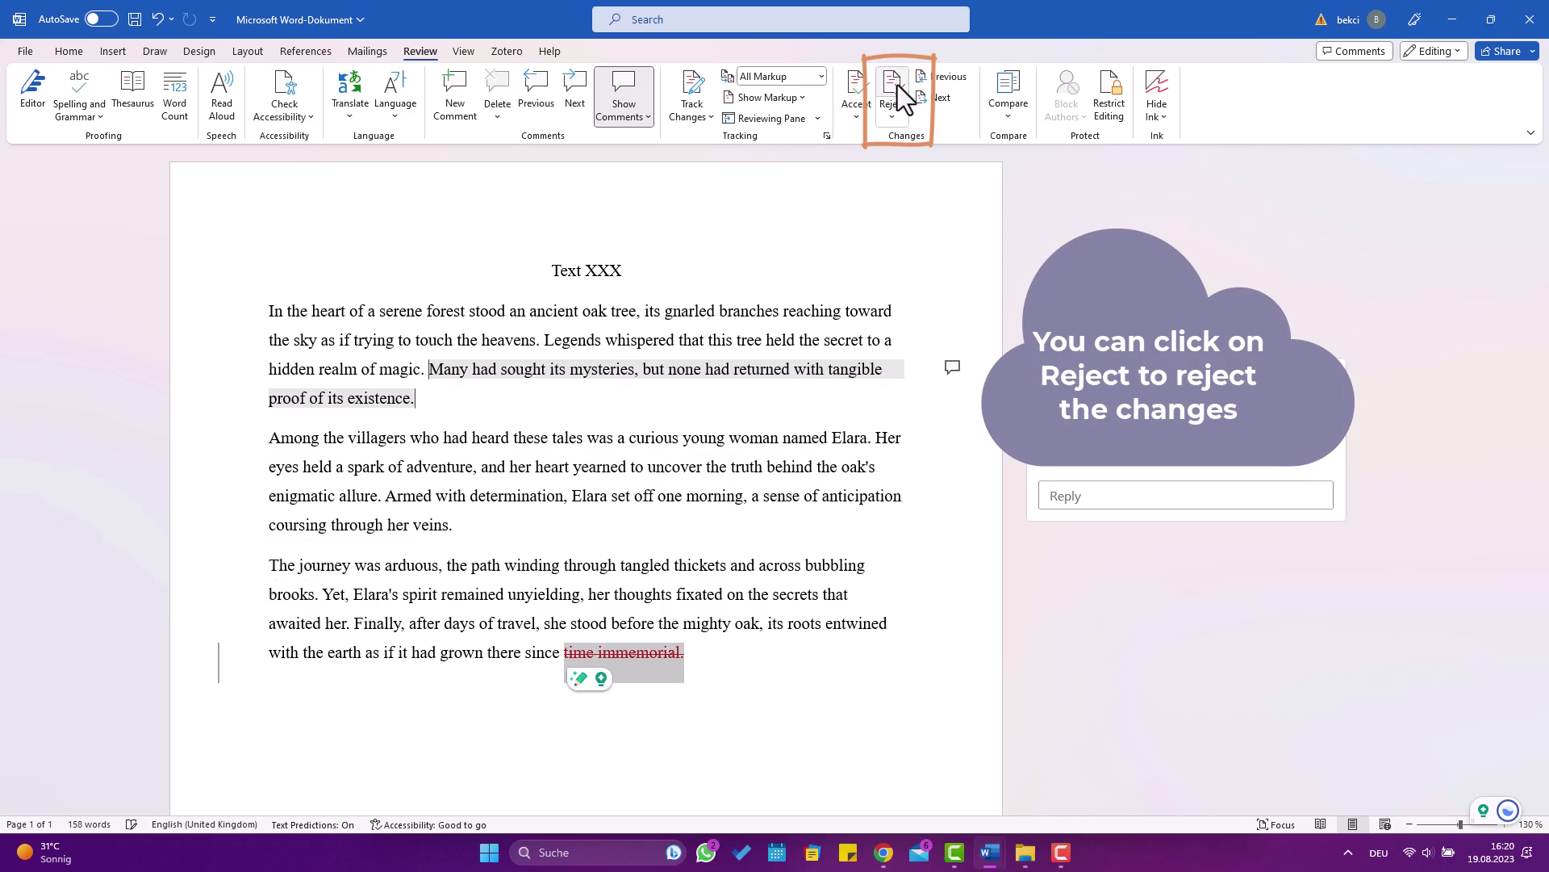
pyautogui.click(897, 91)
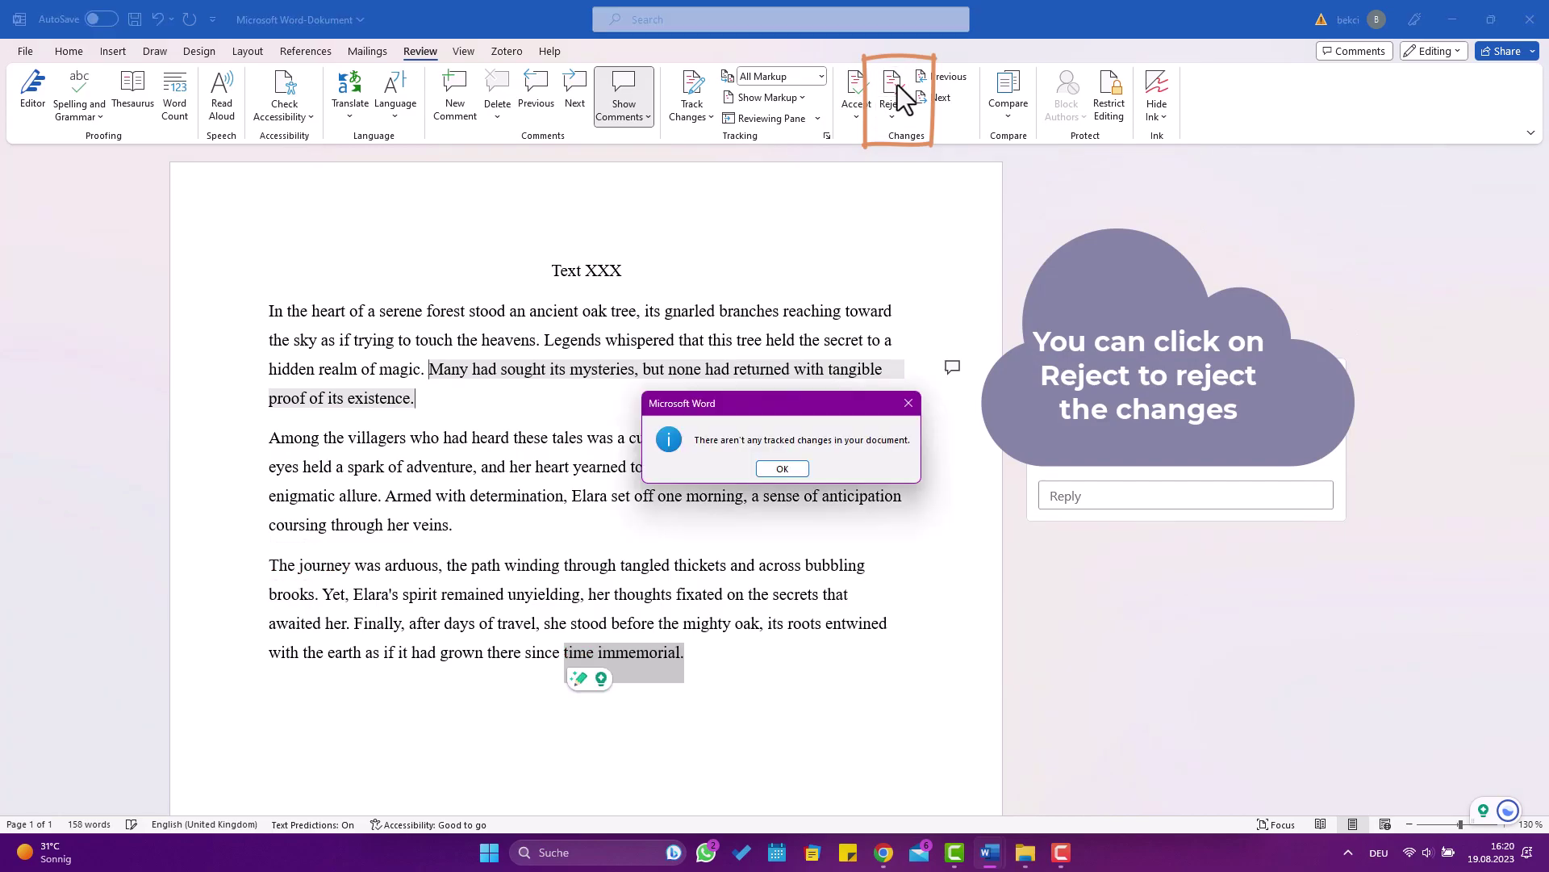
pyautogui.click(796, 472)
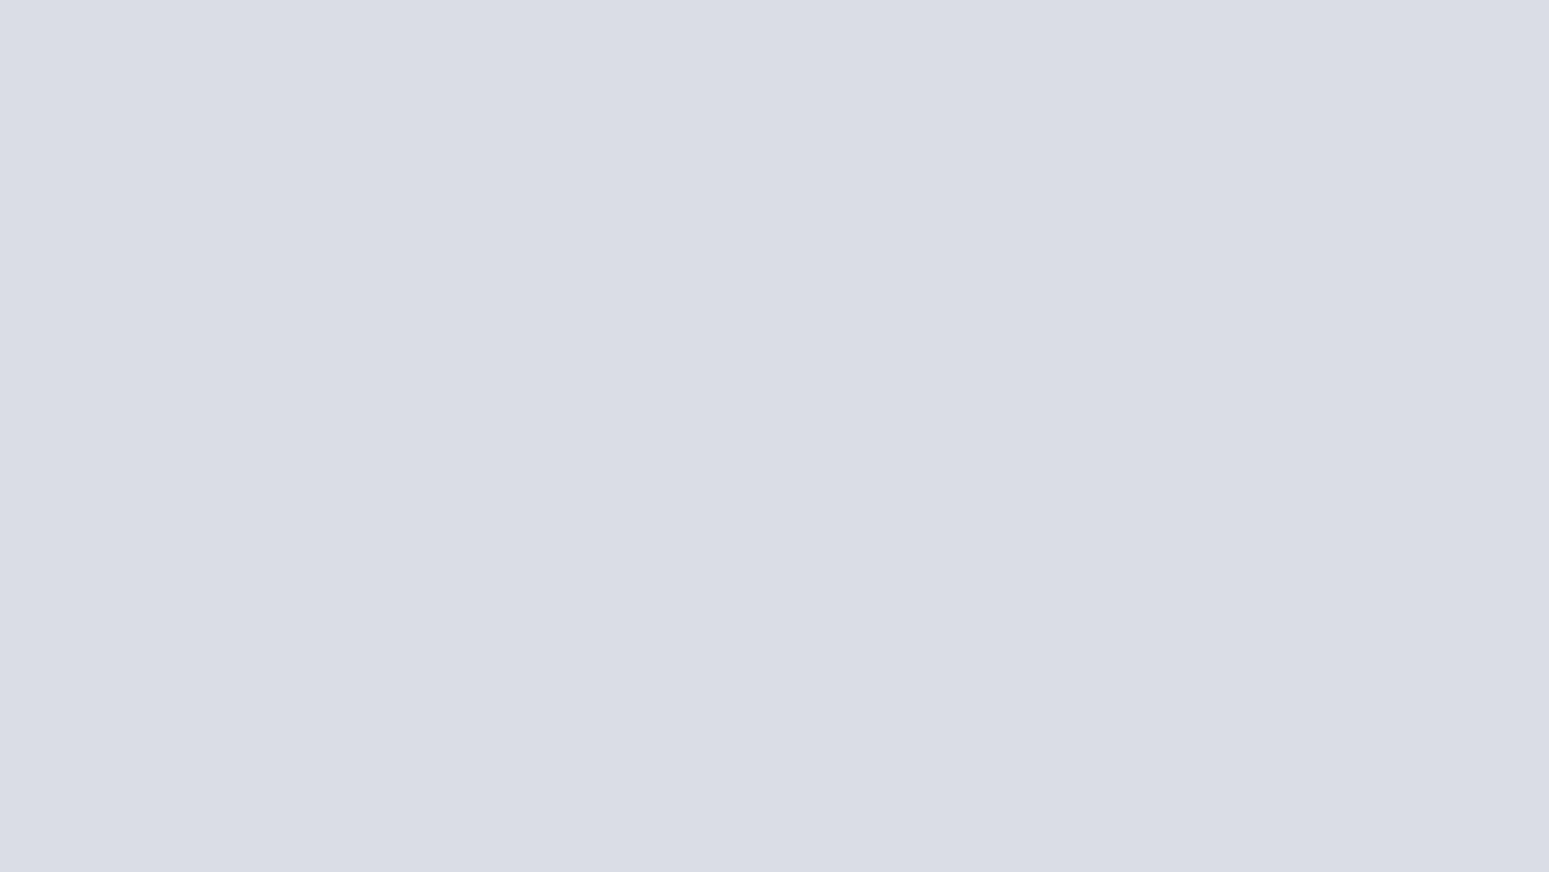